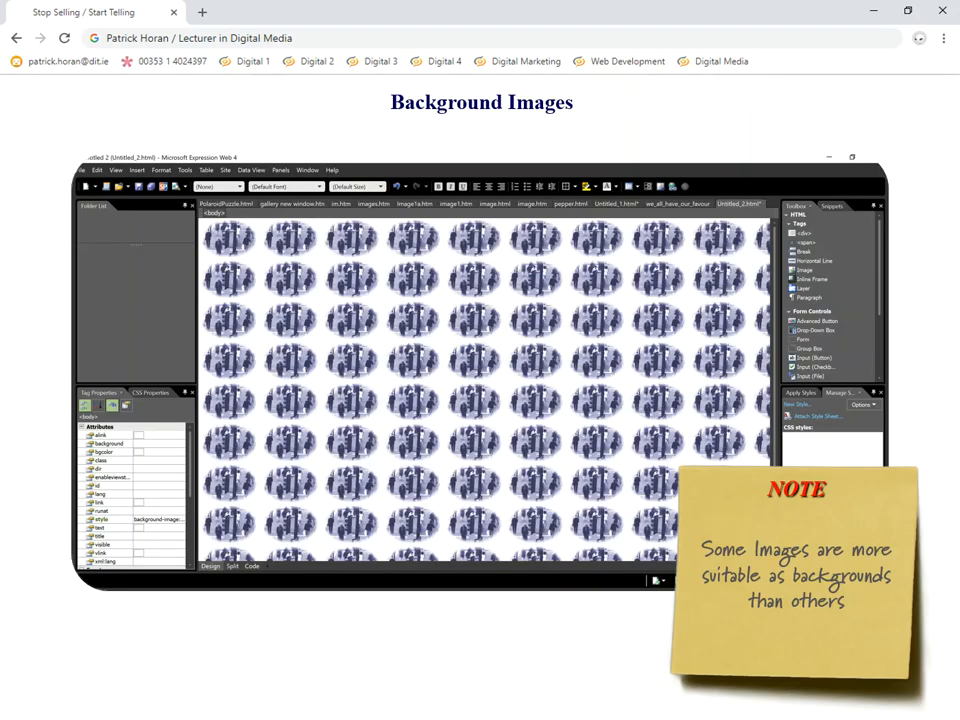
- Switch to Expression Web, enable a background picture in the page properties of Tutorial 7.htm, and use back Bad.gif as the image
key("alt+Tab")
key("alt+Tab")
key("alt+Tab")
key("alt+Tab")
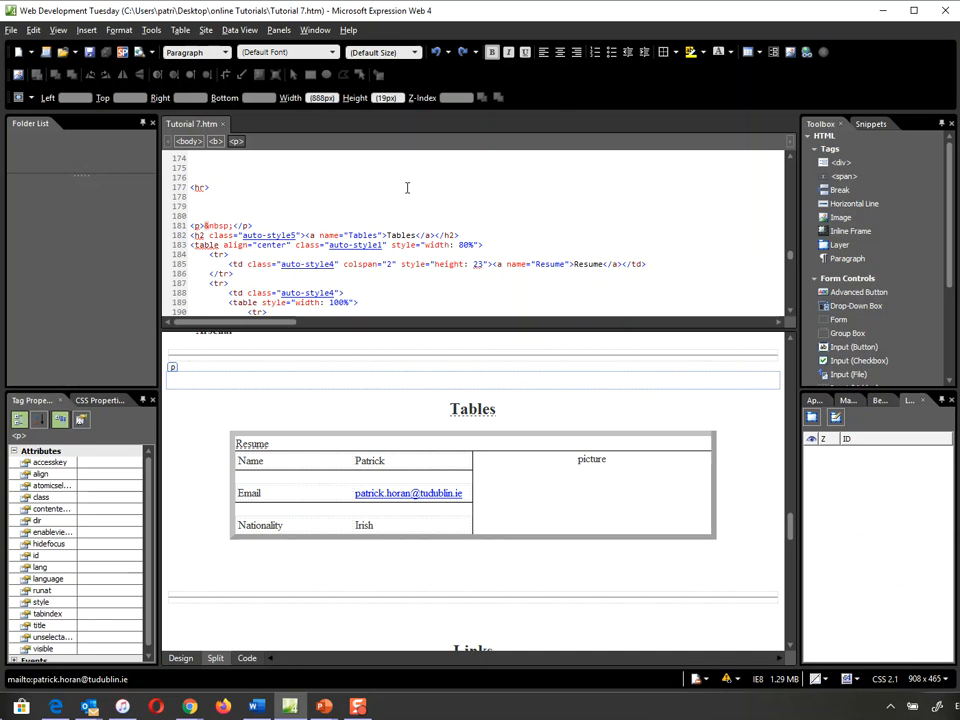
right_click(379, 408)
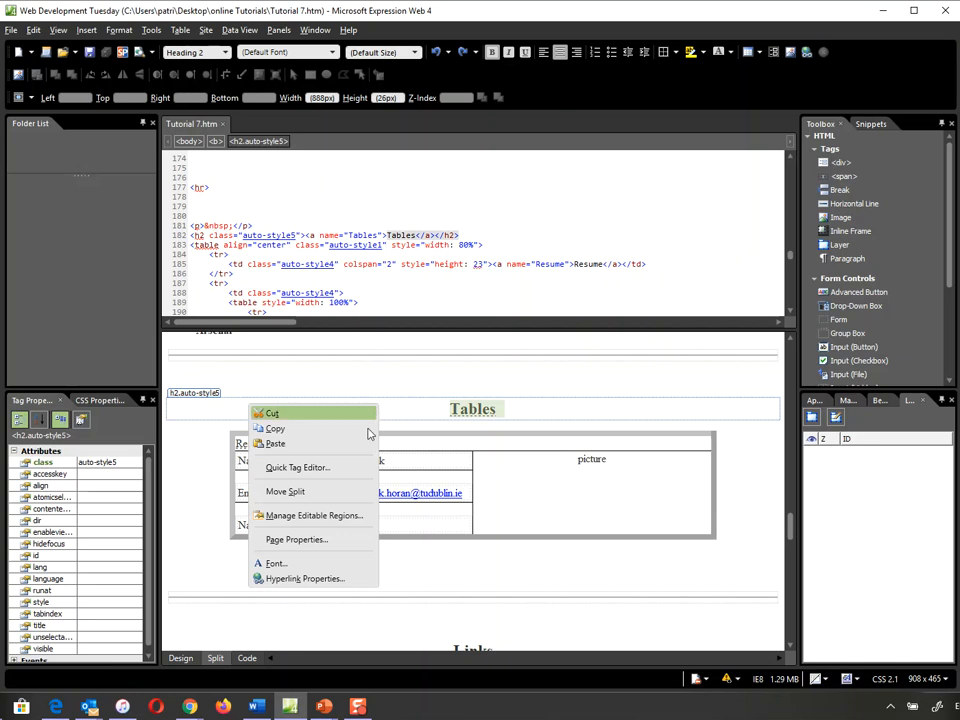
left_click(337, 543)
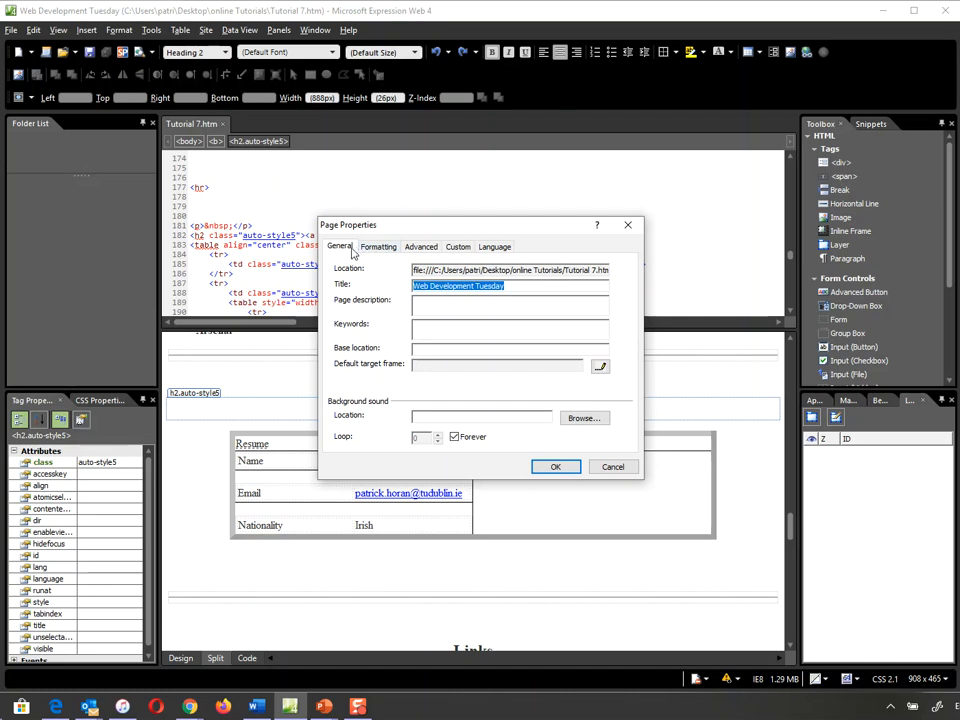
left_click(377, 247)
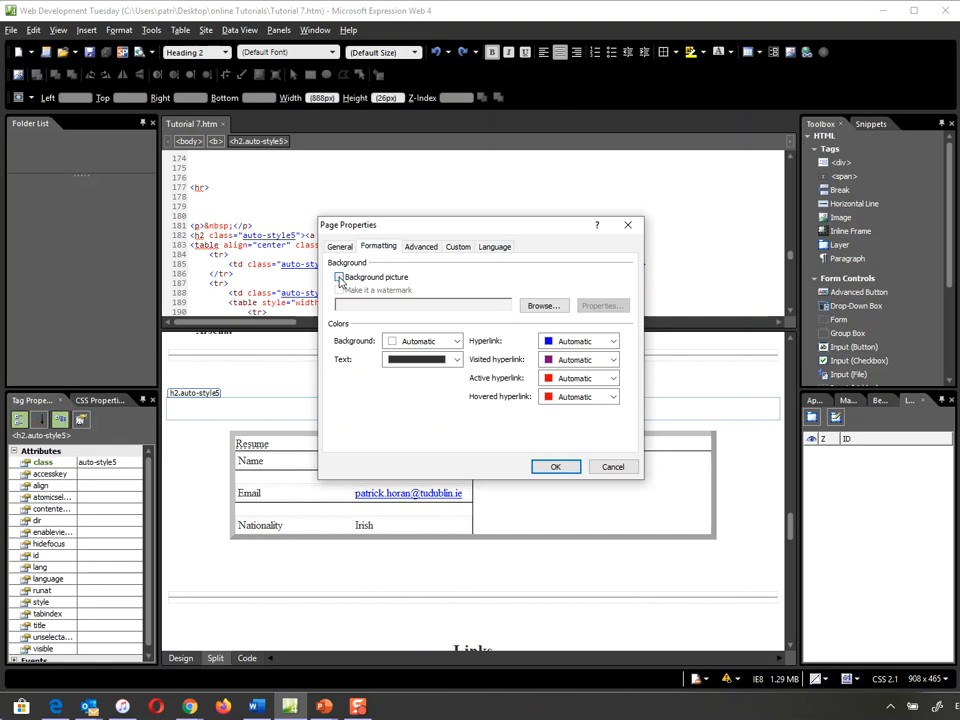
left_click(339, 278)
left_click(543, 305)
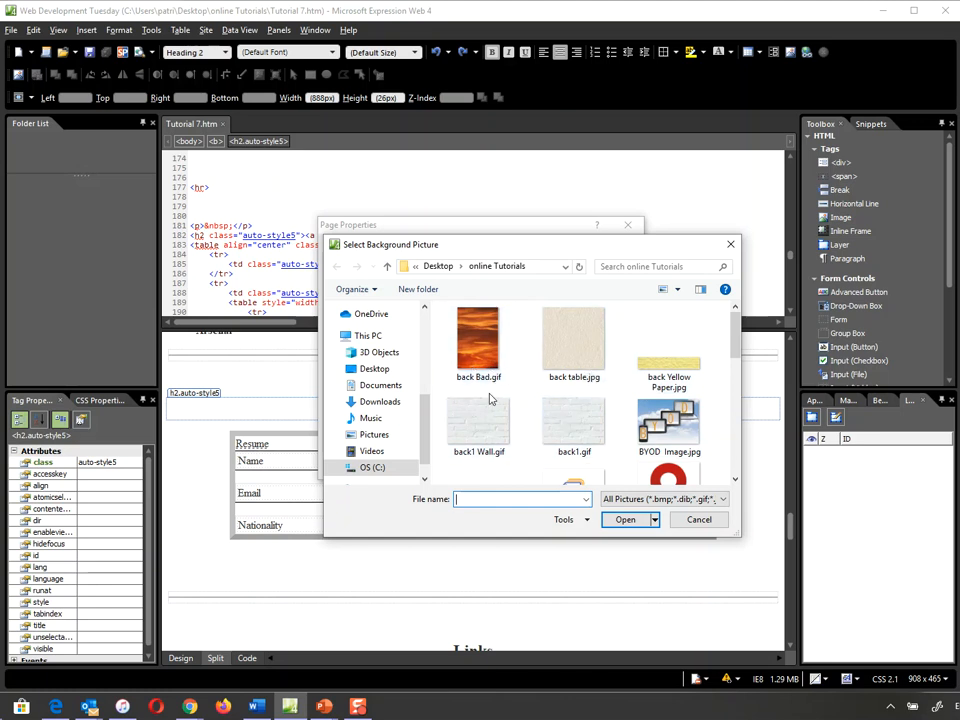
left_click(483, 366)
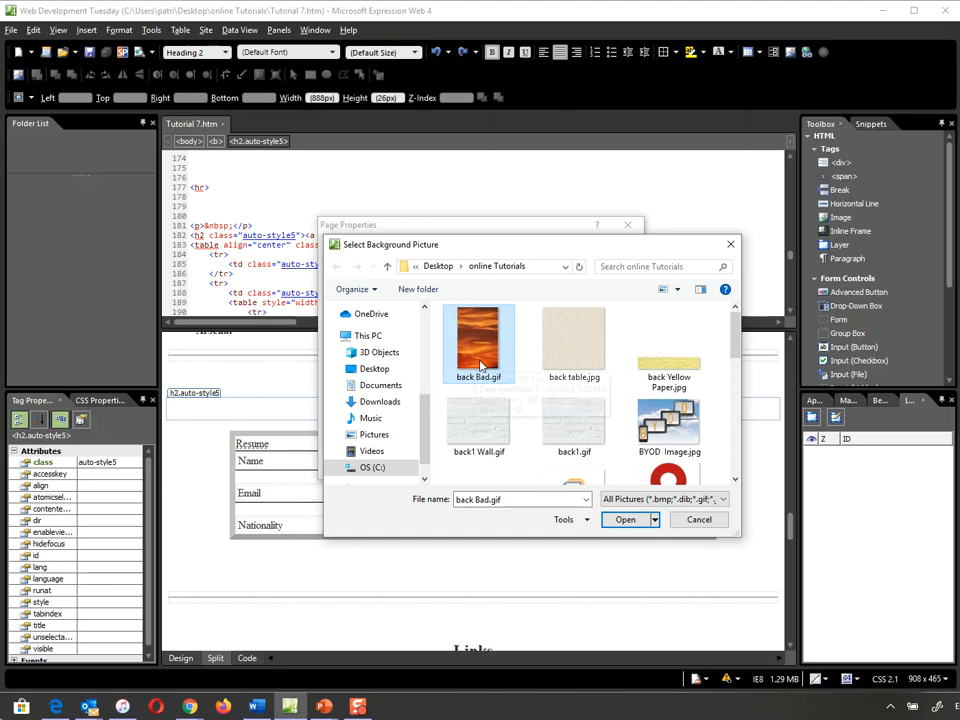
left_click(624, 519)
left_click(557, 467)
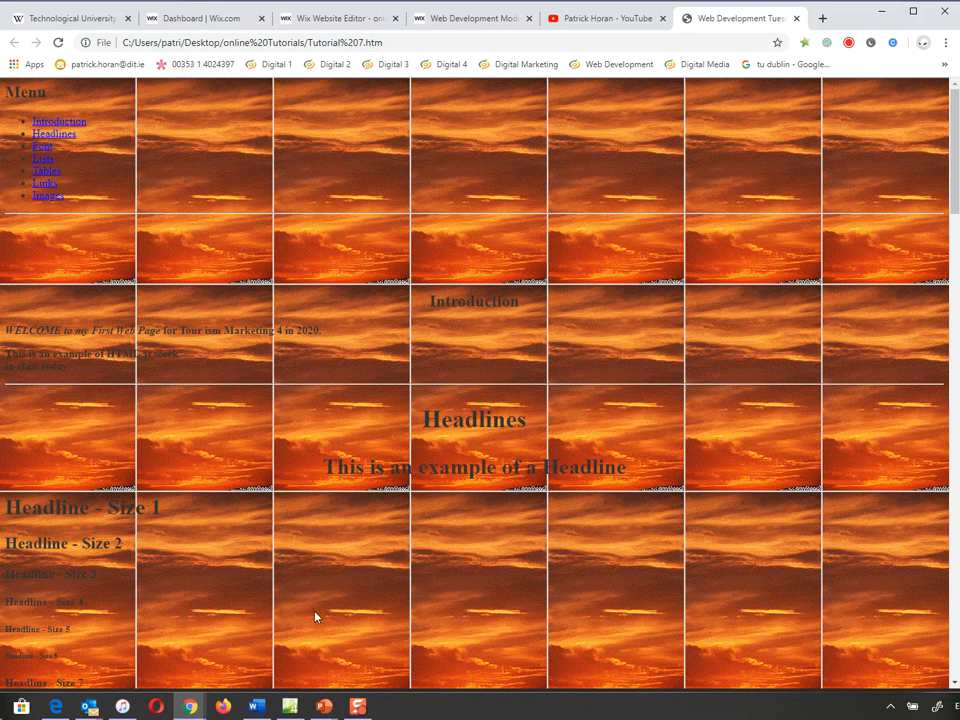
- Look over the sunset-tiled page in the browser preview and return to Expression Web
scroll(323, 600, "down", 5)
scroll(323, 600, "up", 5)
key("alt+Tab")
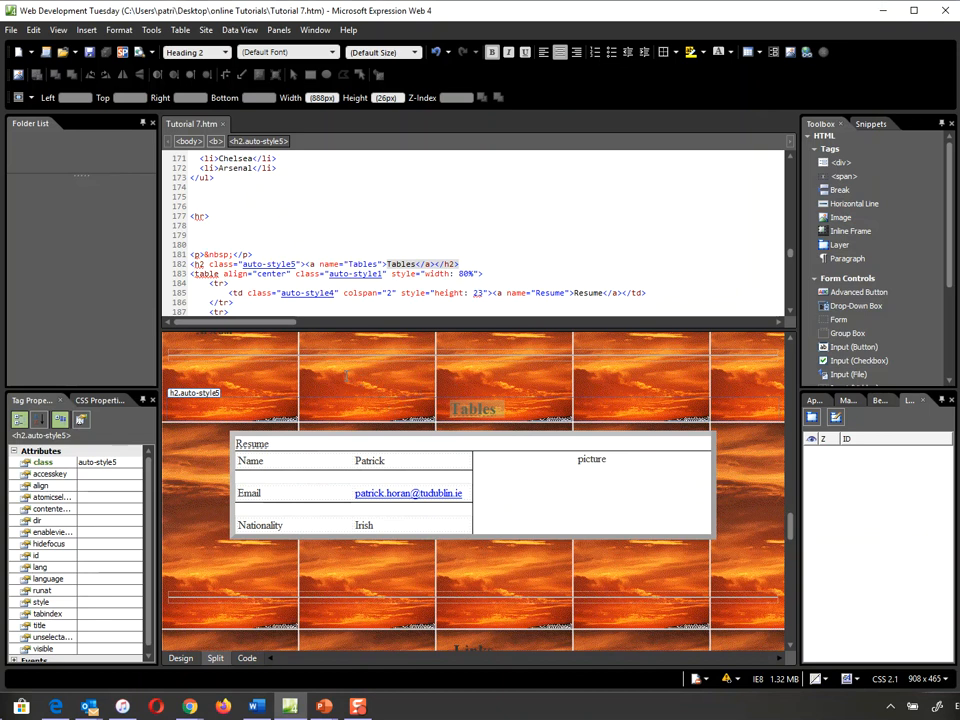
- Replace the page's background picture with back1 Wall.gif through the page properties
right_click(347, 377)
left_click(287, 514)
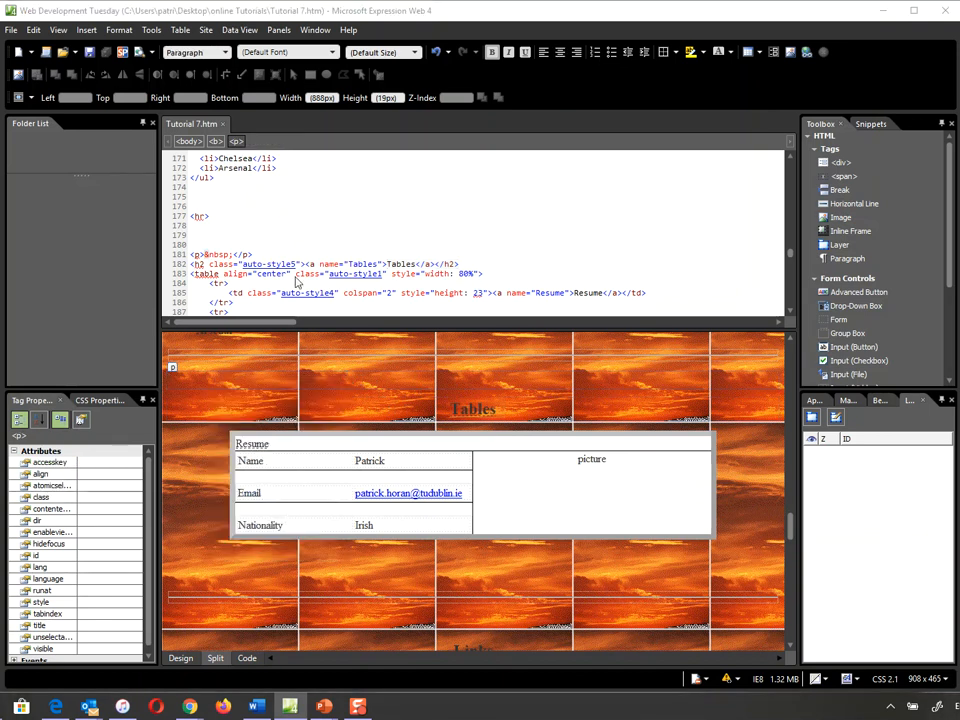
left_click(377, 247)
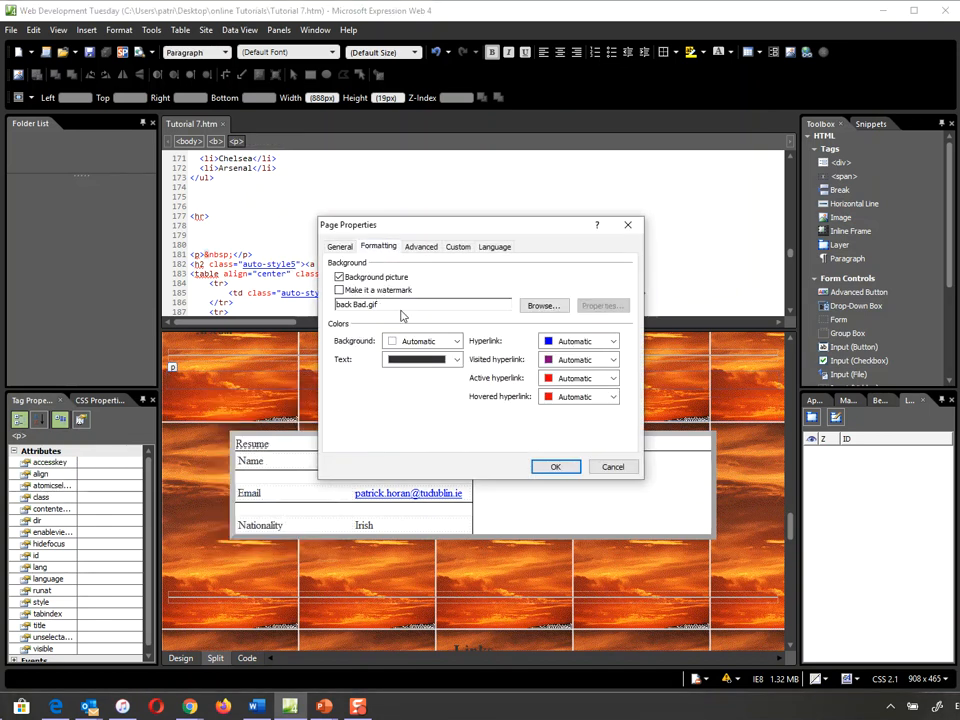
left_click(543, 305)
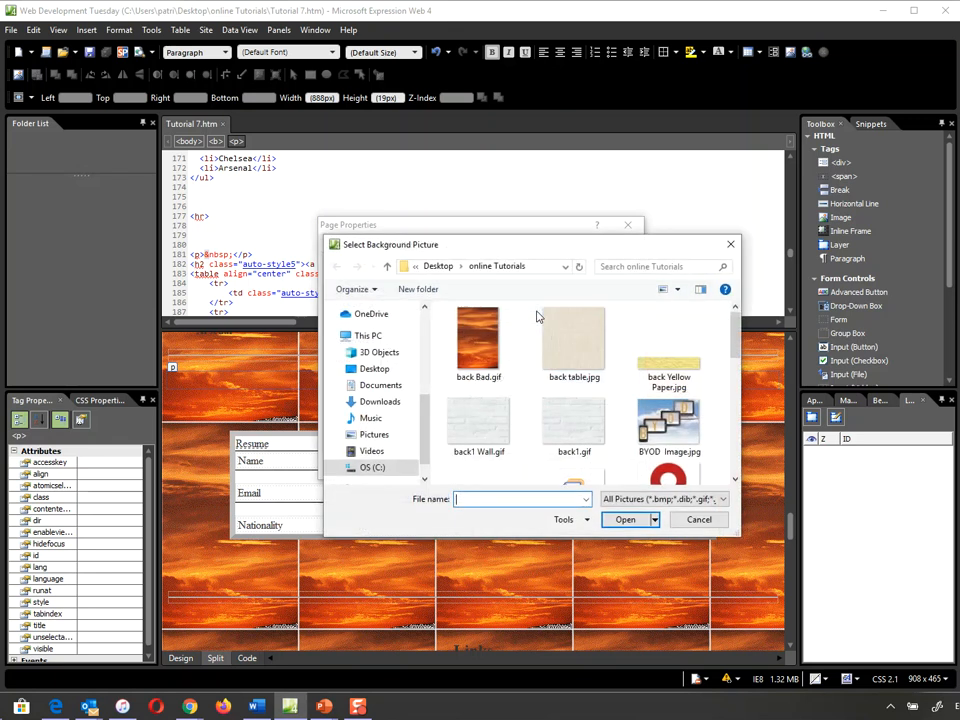
left_click(490, 428)
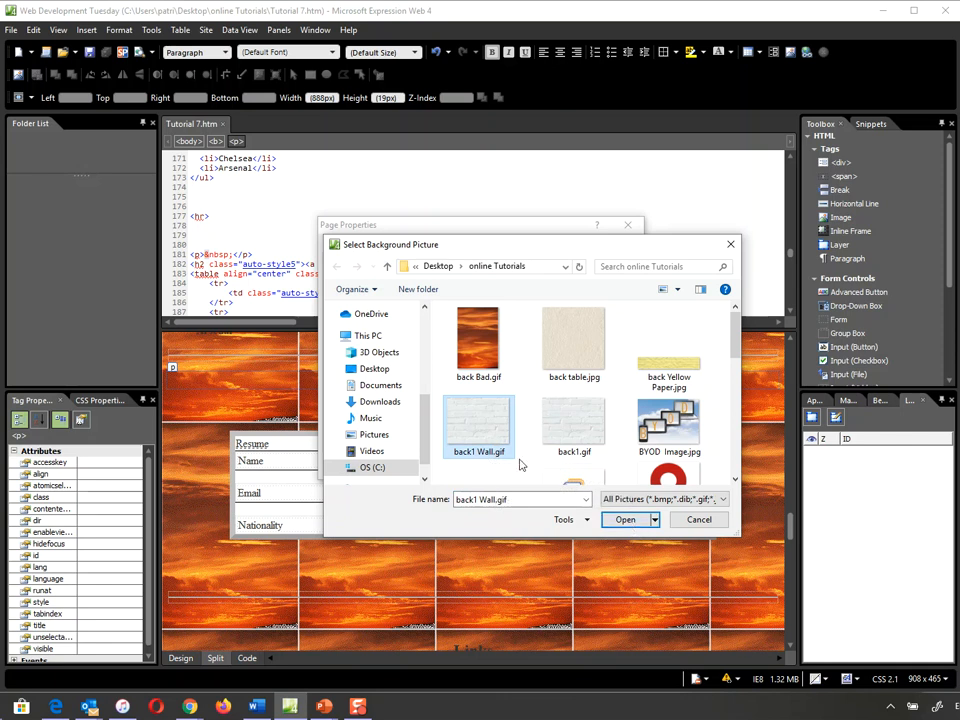
left_click(634, 519)
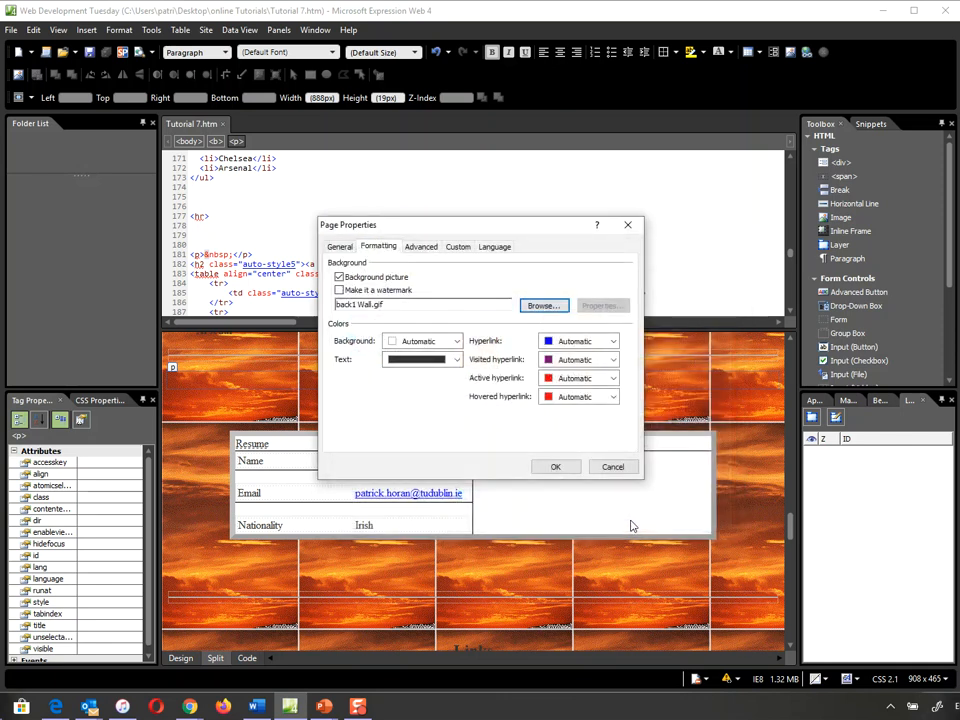
left_click(573, 469)
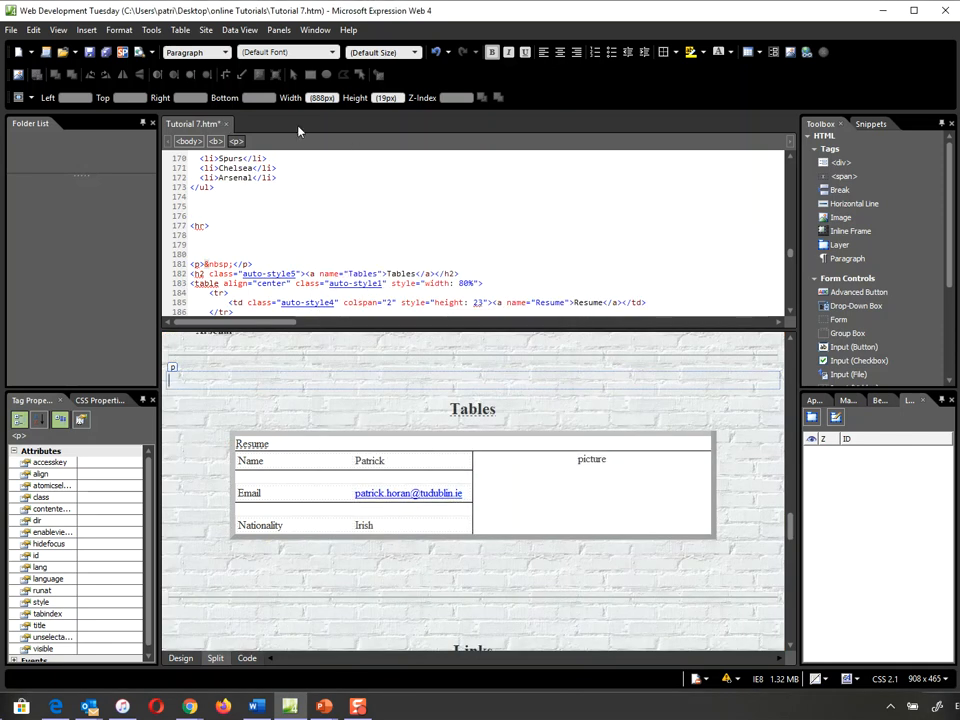
- Preview the page in the browser, check the brick wall background against the headings and lists, and return to Expression Web
left_click(137, 52)
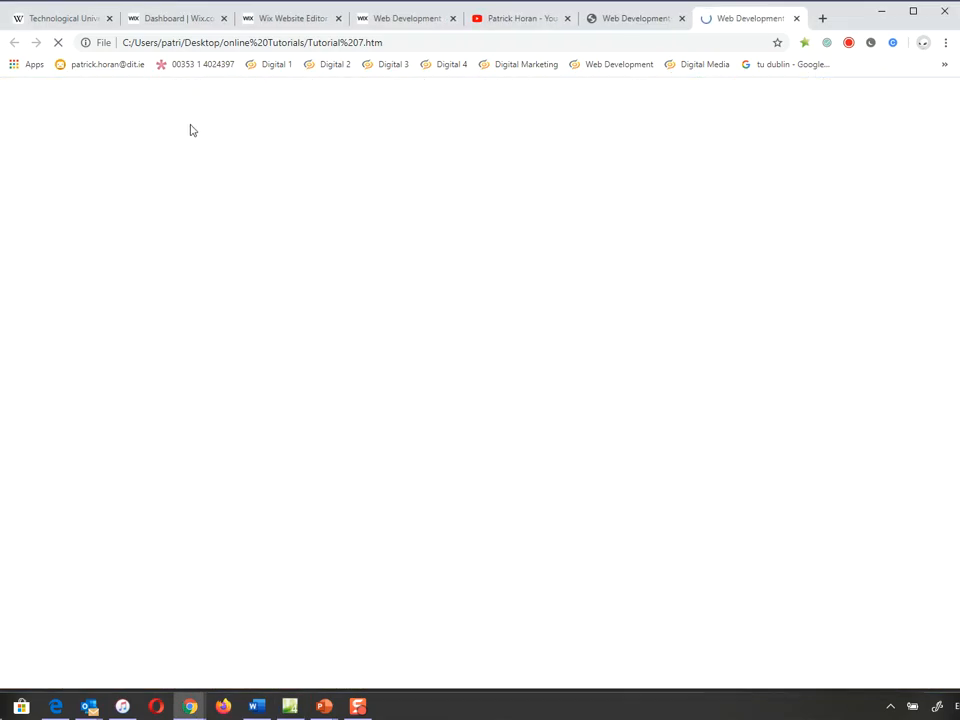
scroll(244, 177, "down", 5)
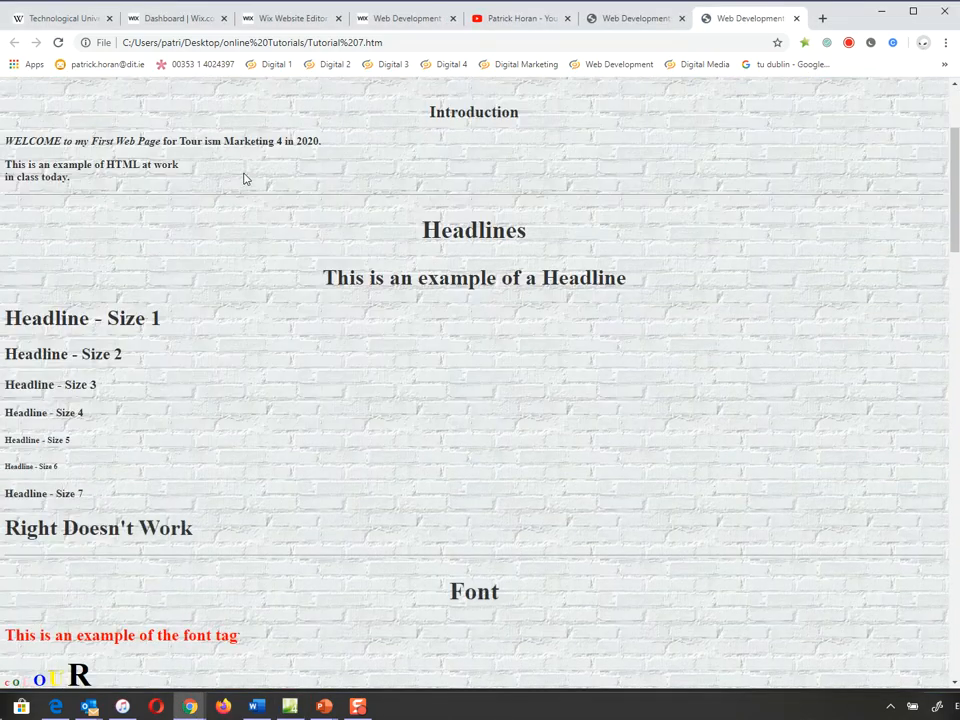
scroll(244, 177, "down", 8)
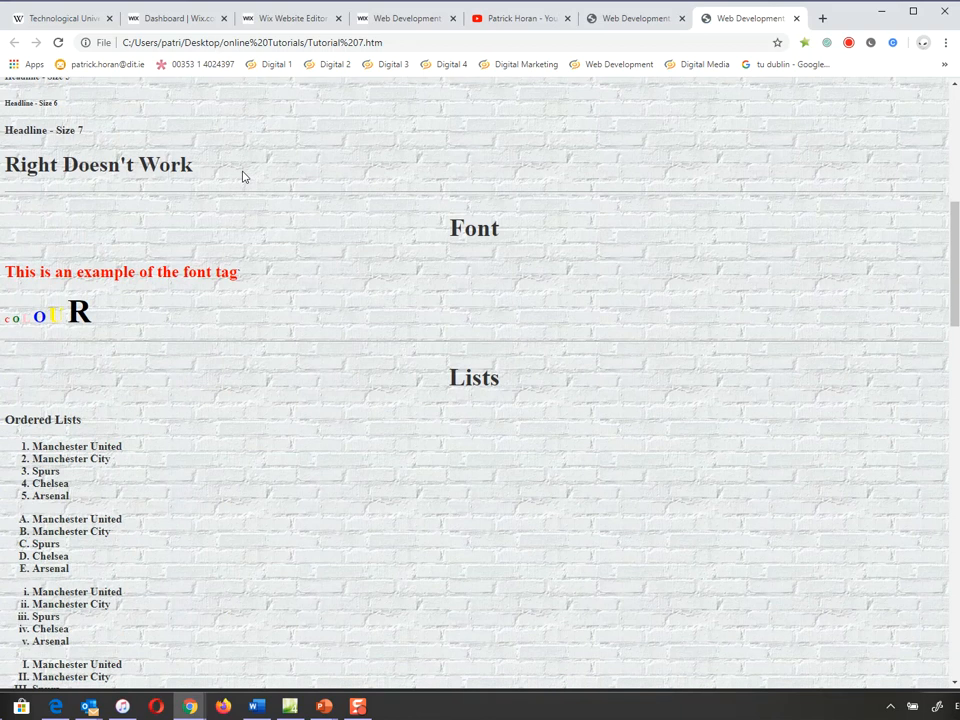
scroll(244, 177, "down", 2)
scroll(244, 177, "up", 7)
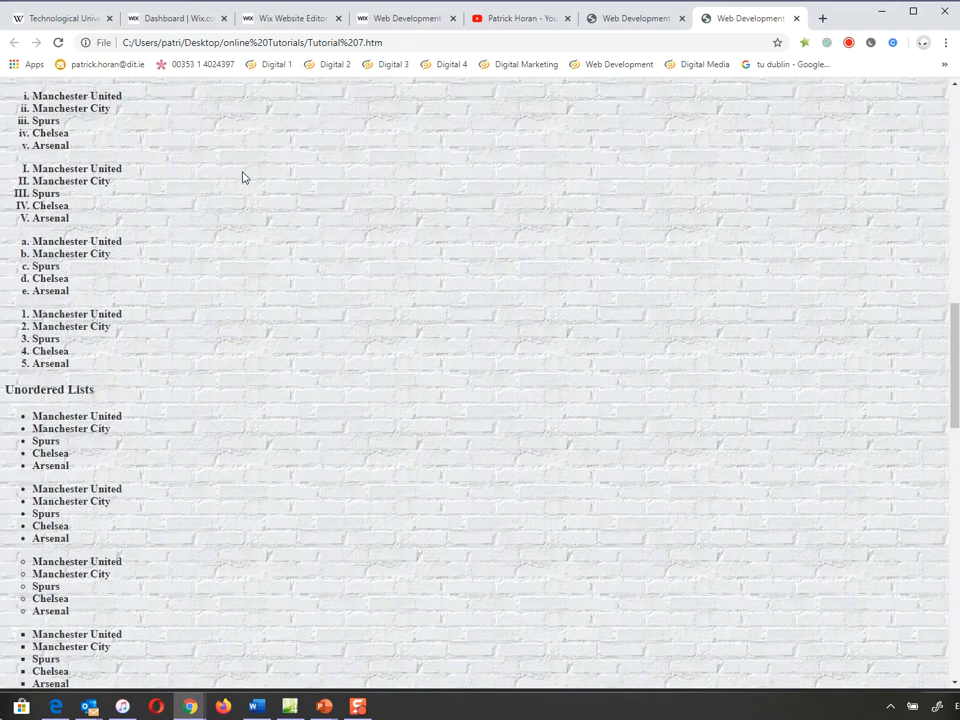
scroll(243, 178, "up", 4)
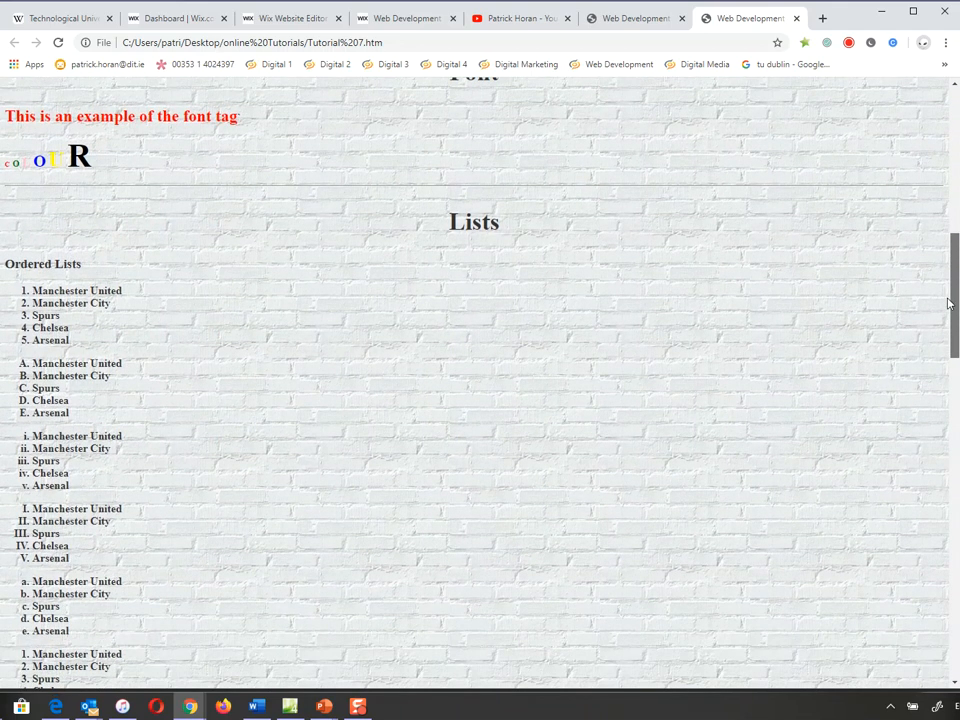
left_click_drag(949, 303, 950, 149)
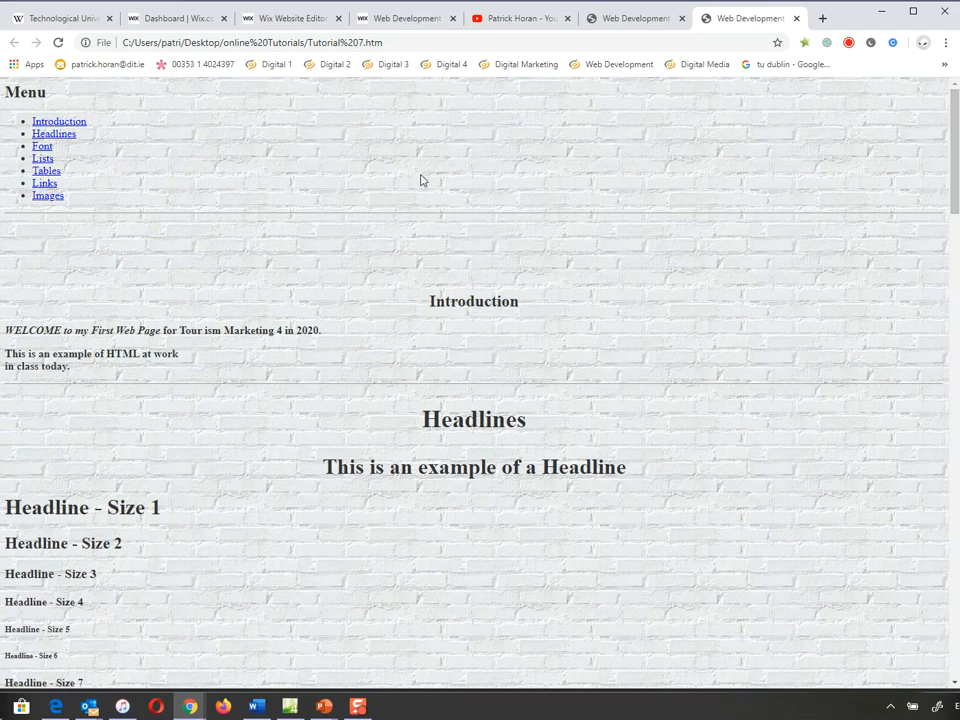
key("alt+Tab")
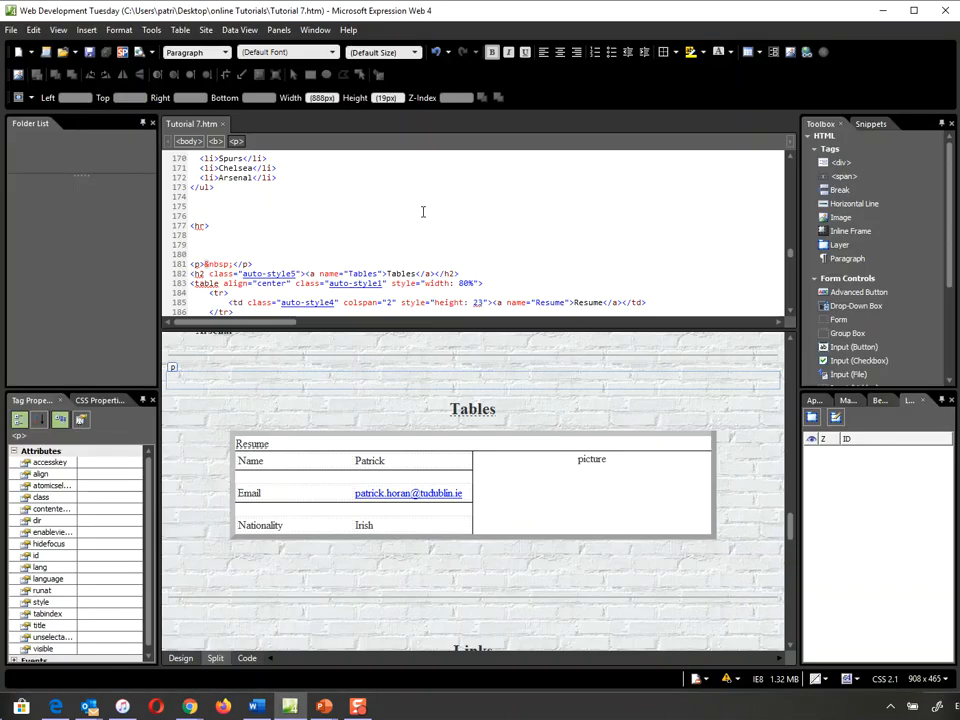
- Change the page's background picture to back Yellow Paper.jpg in the page properties
left_click(364, 357)
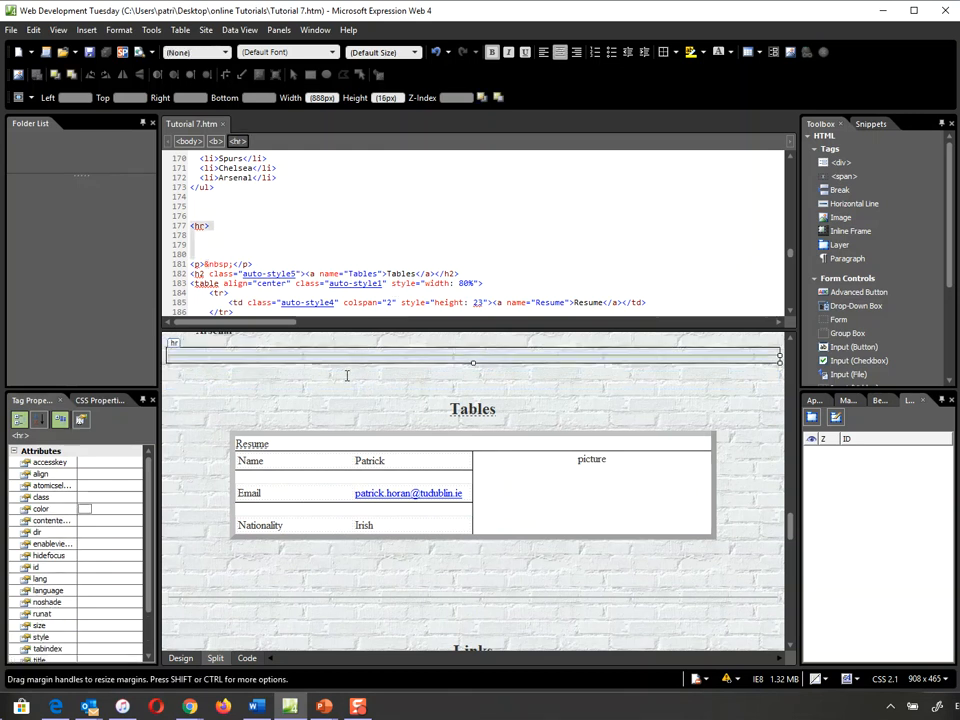
right_click(210, 378)
left_click(321, 508)
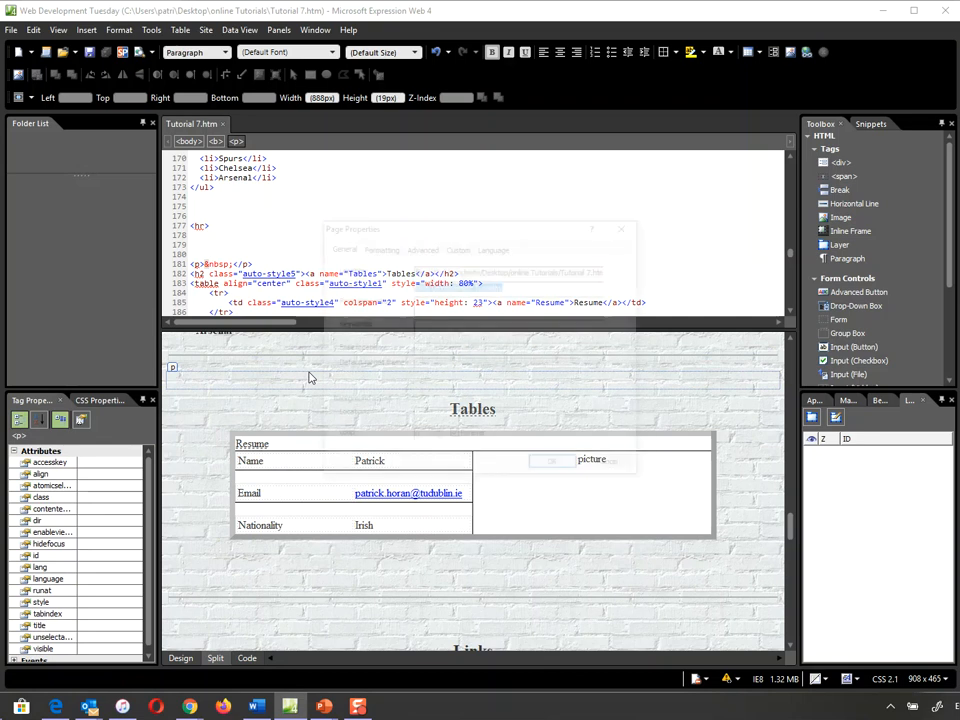
left_click(384, 249)
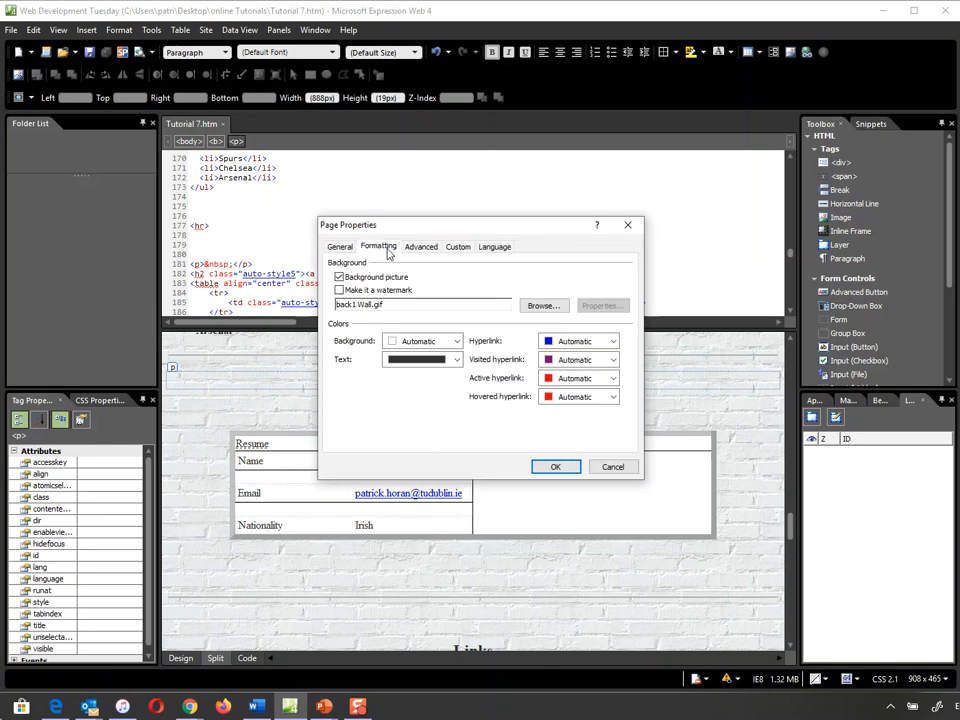
left_click(543, 305)
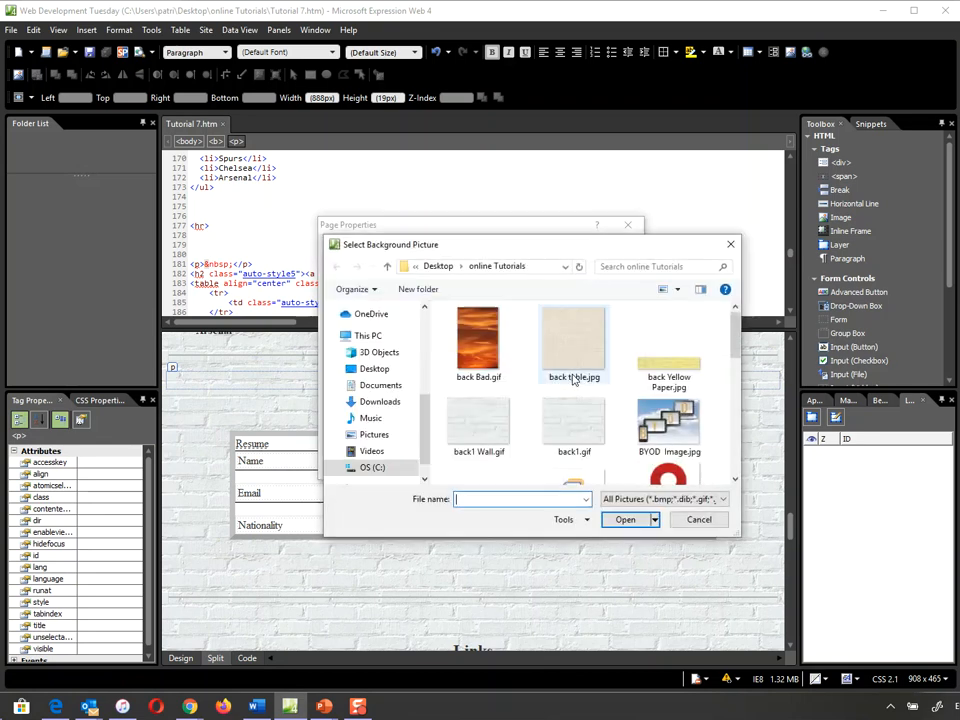
left_click(668, 378)
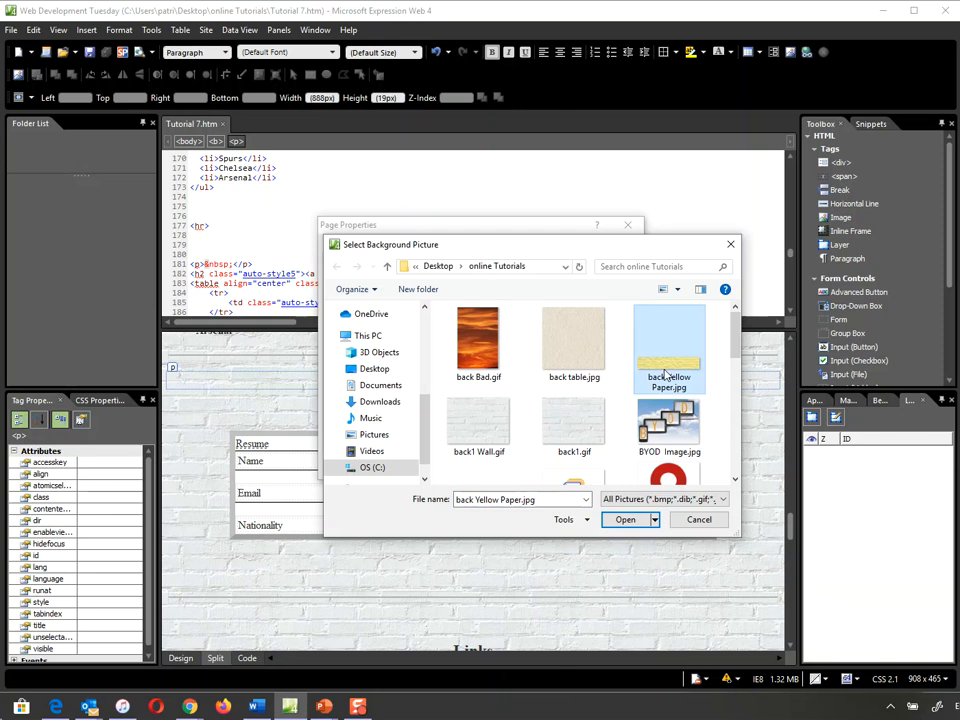
left_click(624, 520)
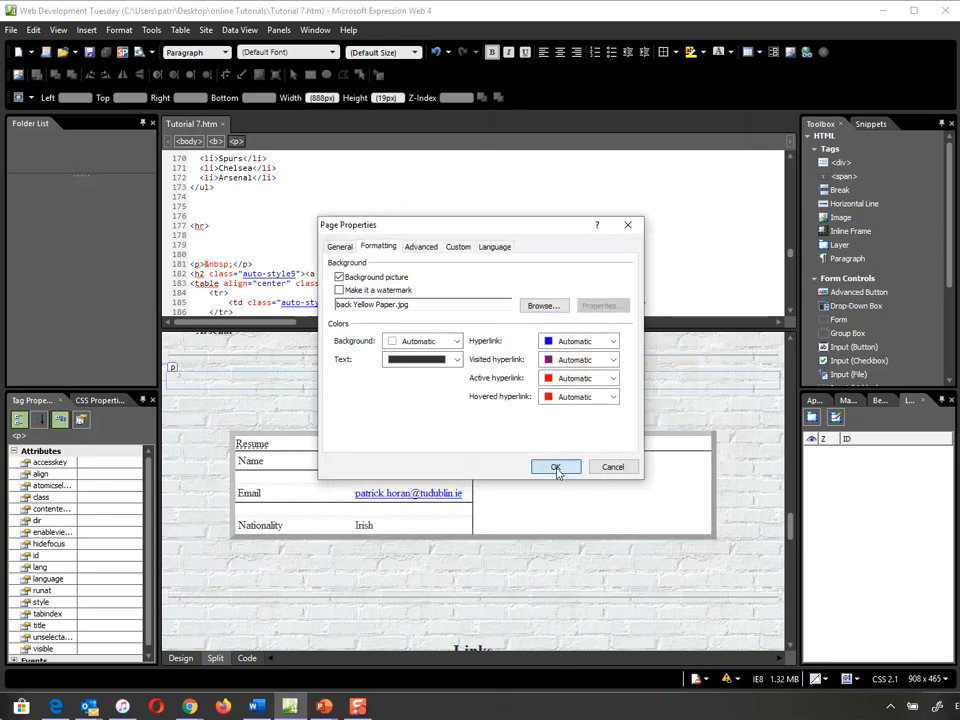
left_click(556, 467)
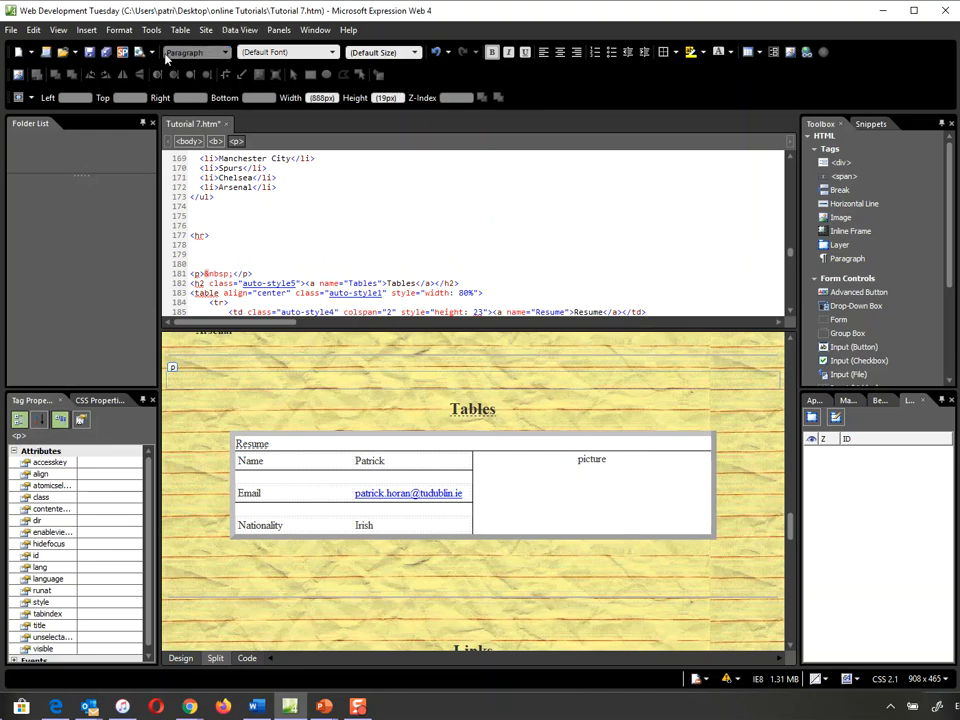
- Preview the page in the browser, check how the yellow paper background tiles behind the text, and return to Expression Web
left_click(137, 52)
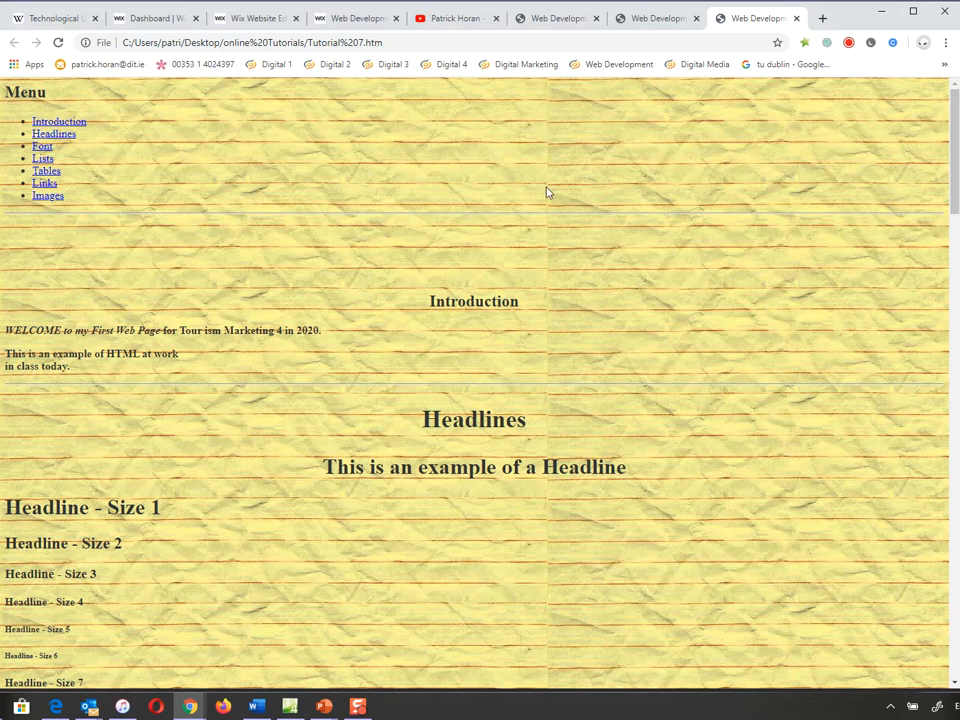
scroll(580, 478, "down", 5)
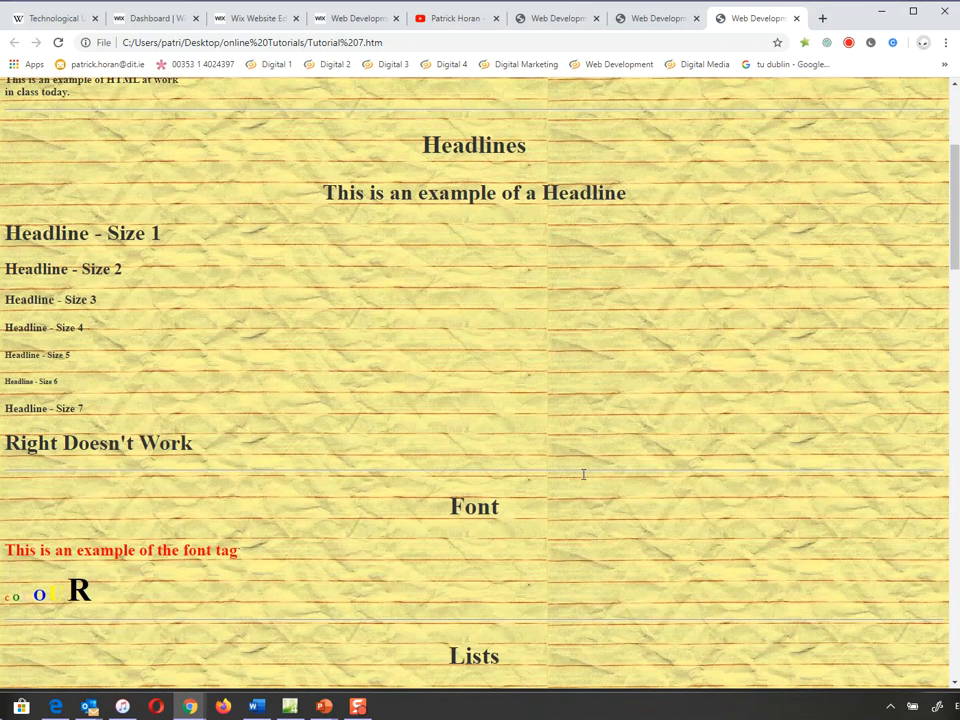
scroll(583, 478, "up", 3)
scroll(583, 478, "up", 3)
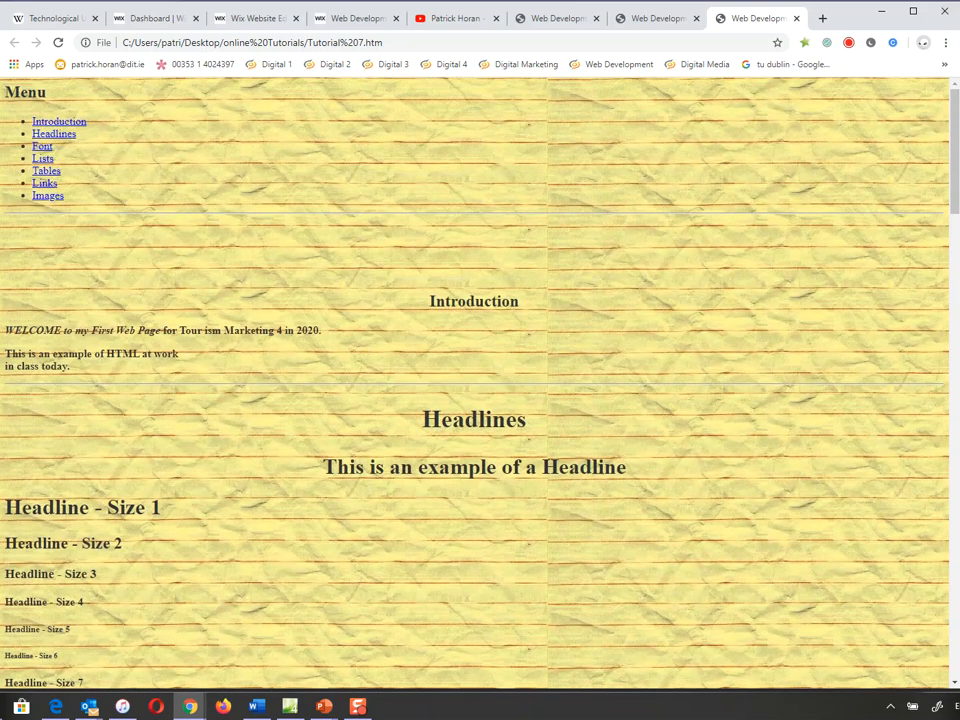
mouse_move(958, 49)
left_mouse_down()
mouse_move(540, 49)
mouse_move(959, 49)
left_mouse_up()
key("alt+Tab")
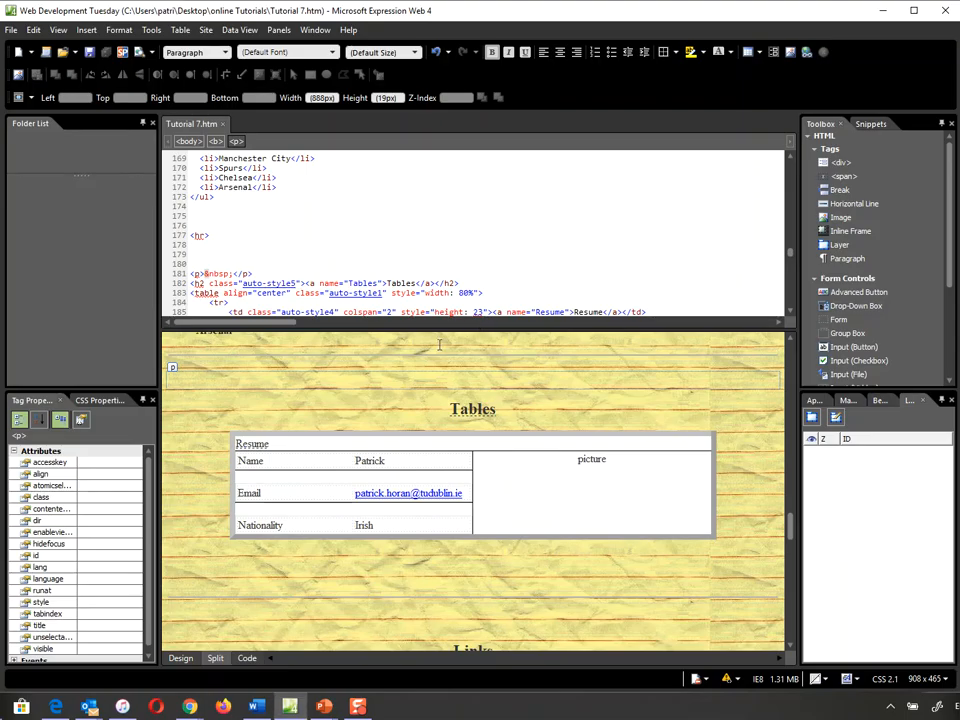
- Change the page's background picture back to back1 Wall.gif in the page properties, keeping the background colour on Automatic
right_click(365, 393)
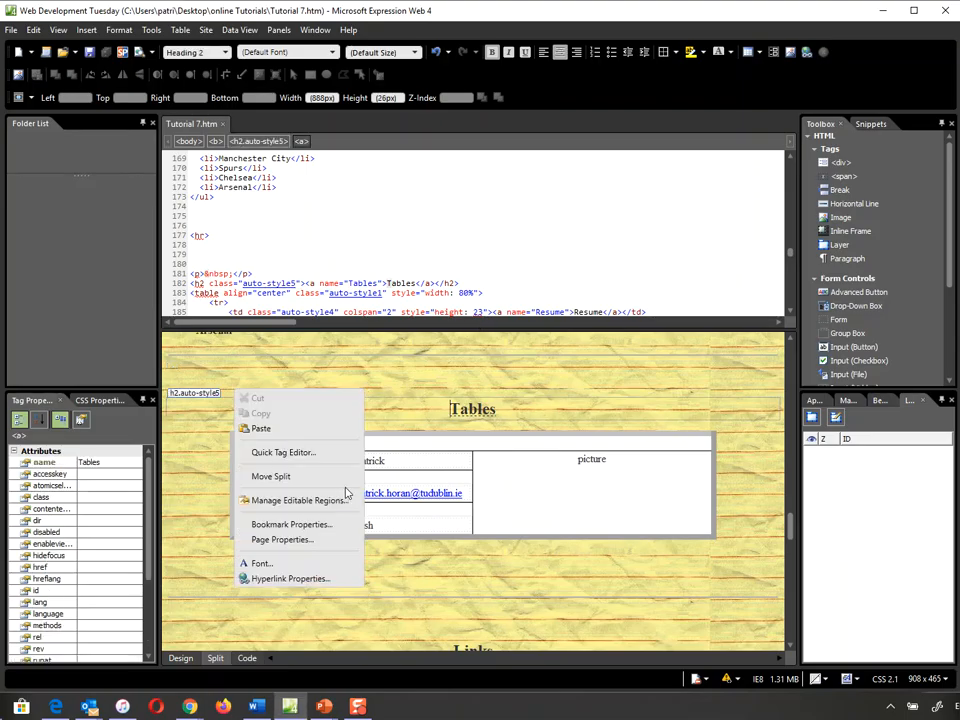
left_click(298, 541)
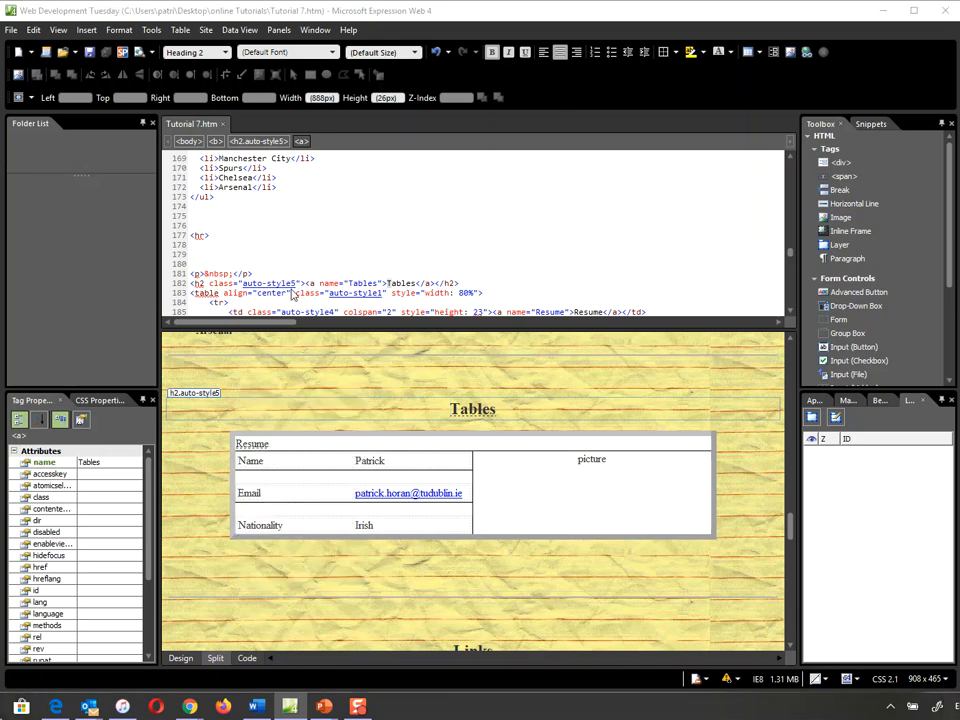
left_click(378, 247)
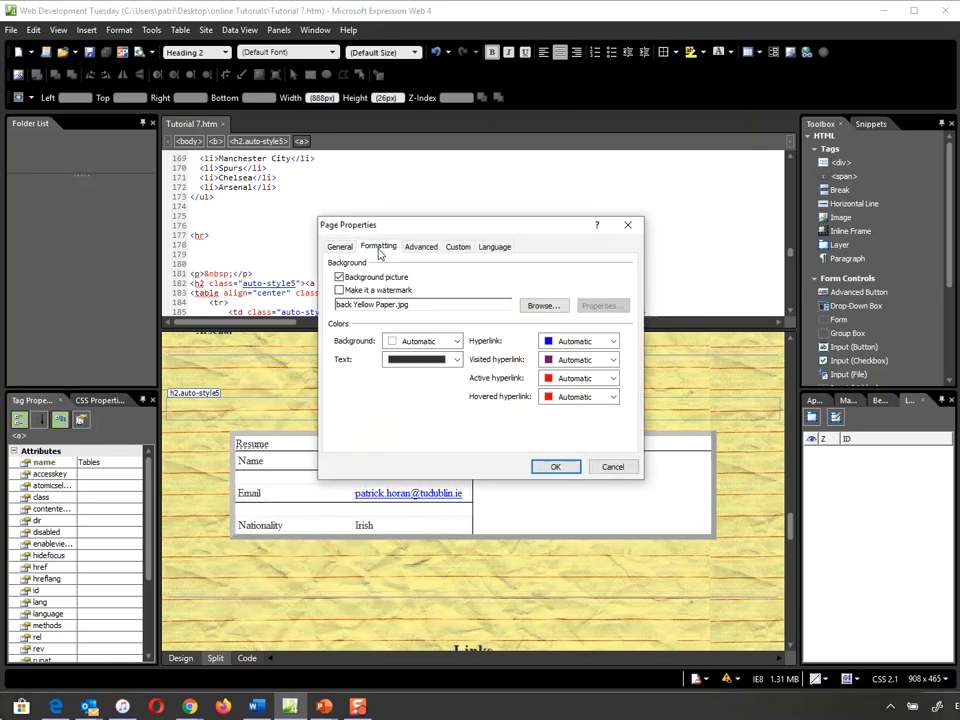
left_click(455, 341)
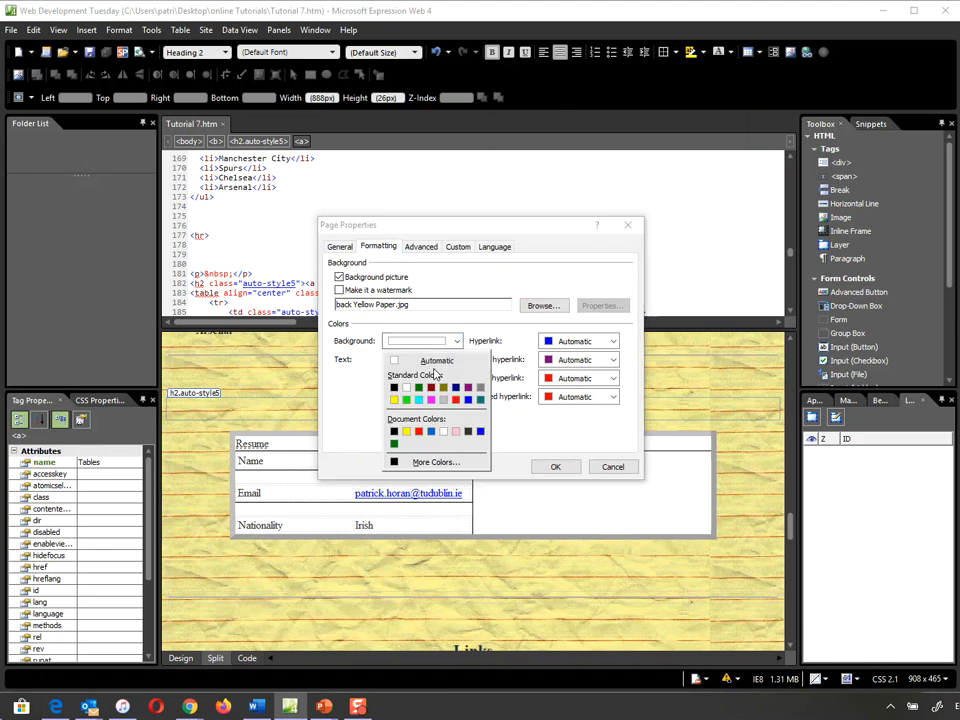
left_click(444, 362)
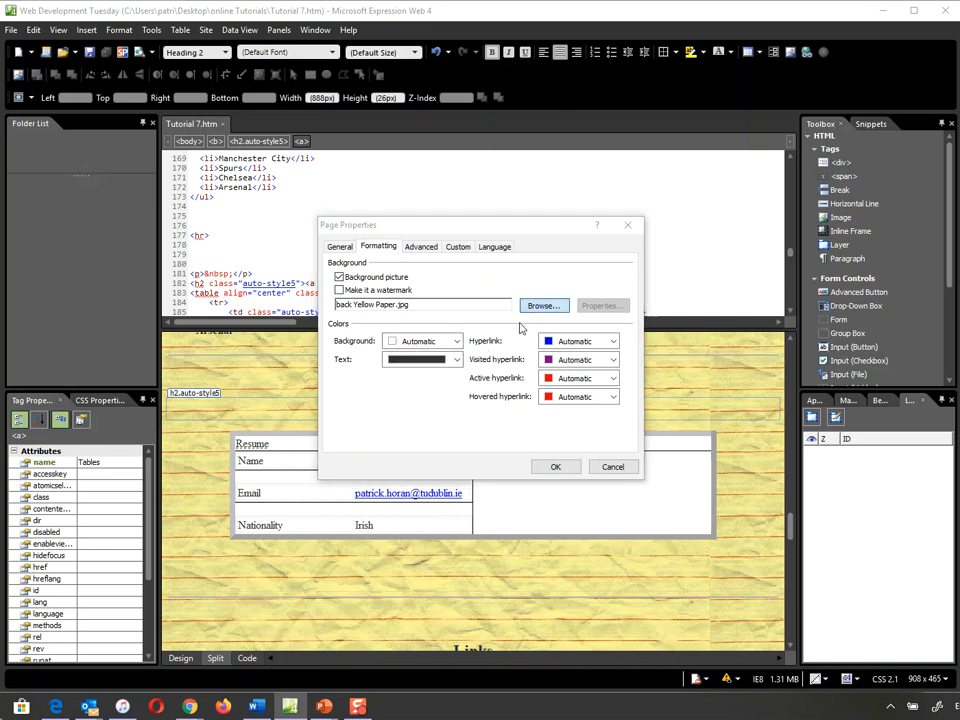
left_click(543, 305)
left_click(478, 425)
left_click(624, 519)
left_click(558, 467)
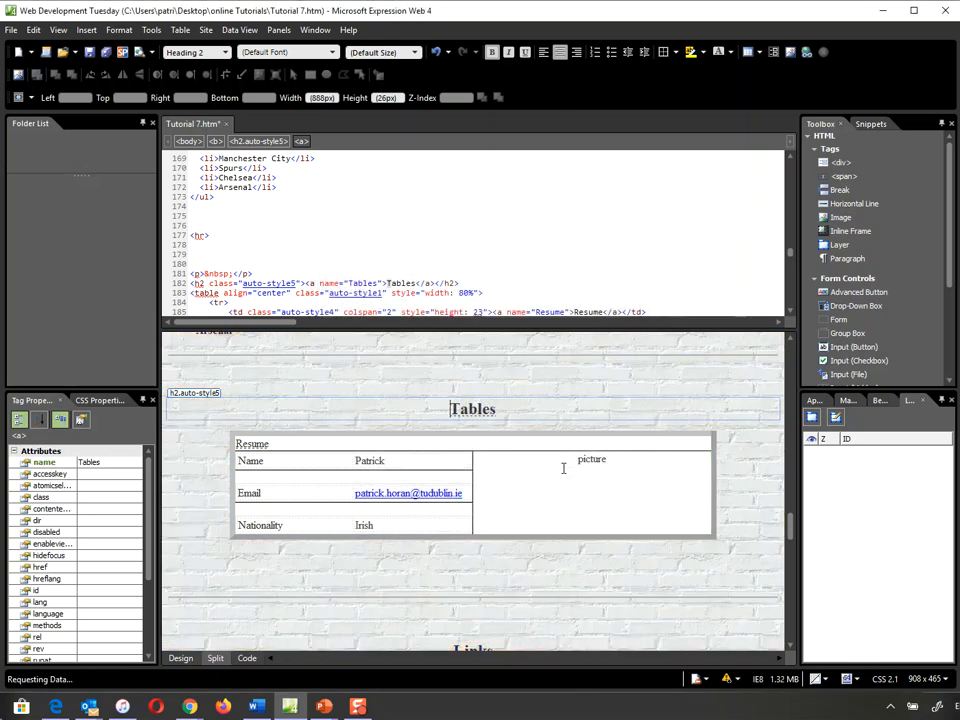
- Examine in the design view how the brick wall background looks behind the lists, the Resume table and the links
scroll(544, 523, "down", 3)
scroll(544, 529, "up", 2)
scroll(544, 529, "up", 4)
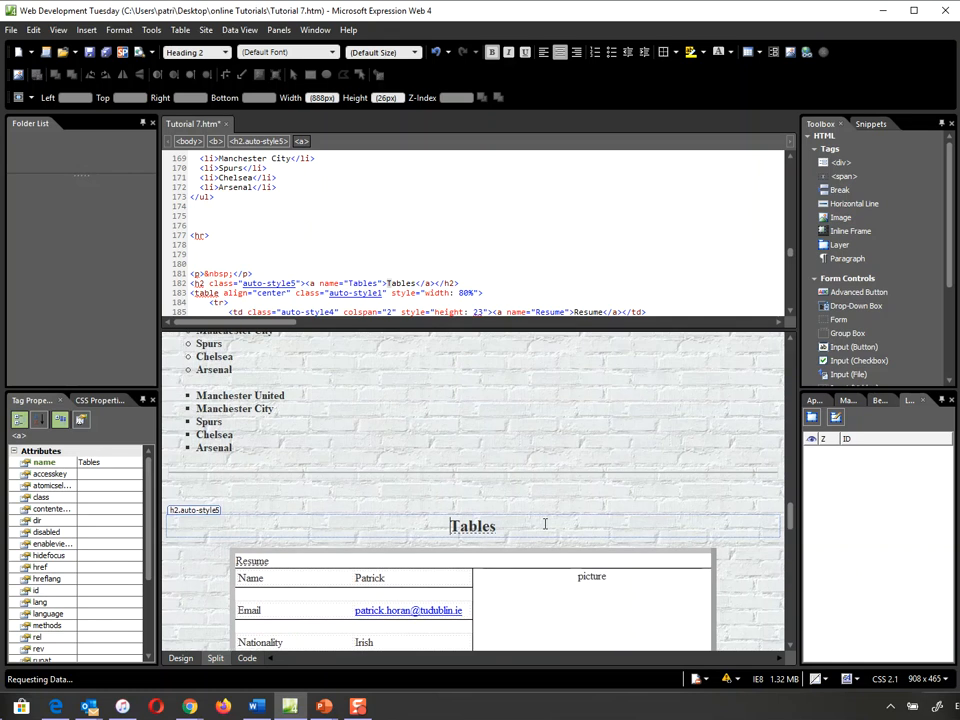
scroll(545, 523, "up", 2)
scroll(545, 523, "down", 2)
scroll(544, 523, "up", 2)
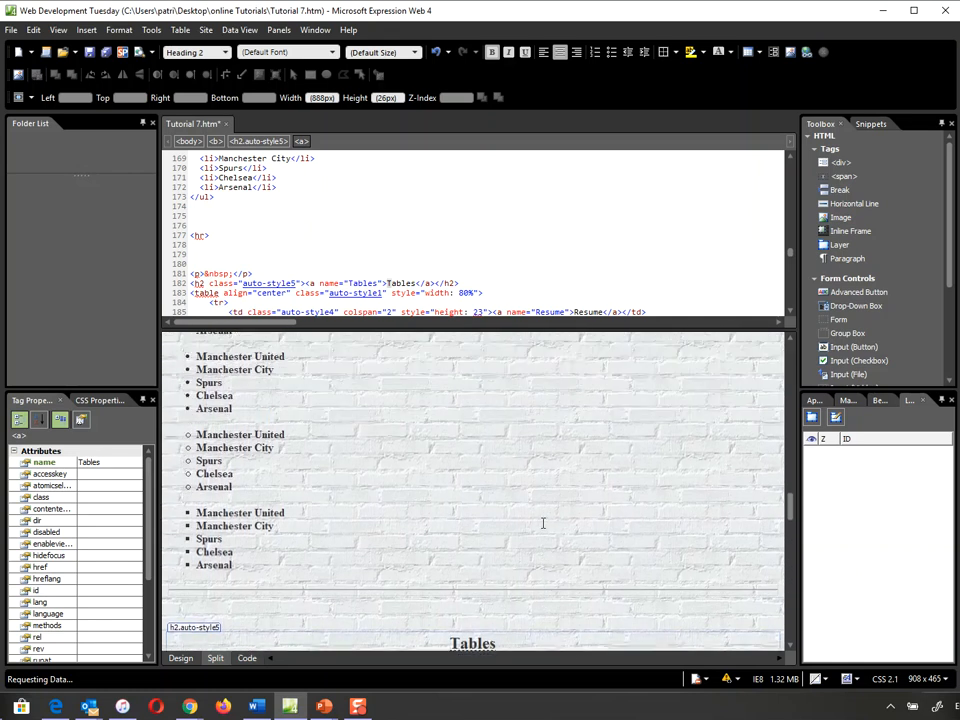
scroll(535, 514, "down", 3)
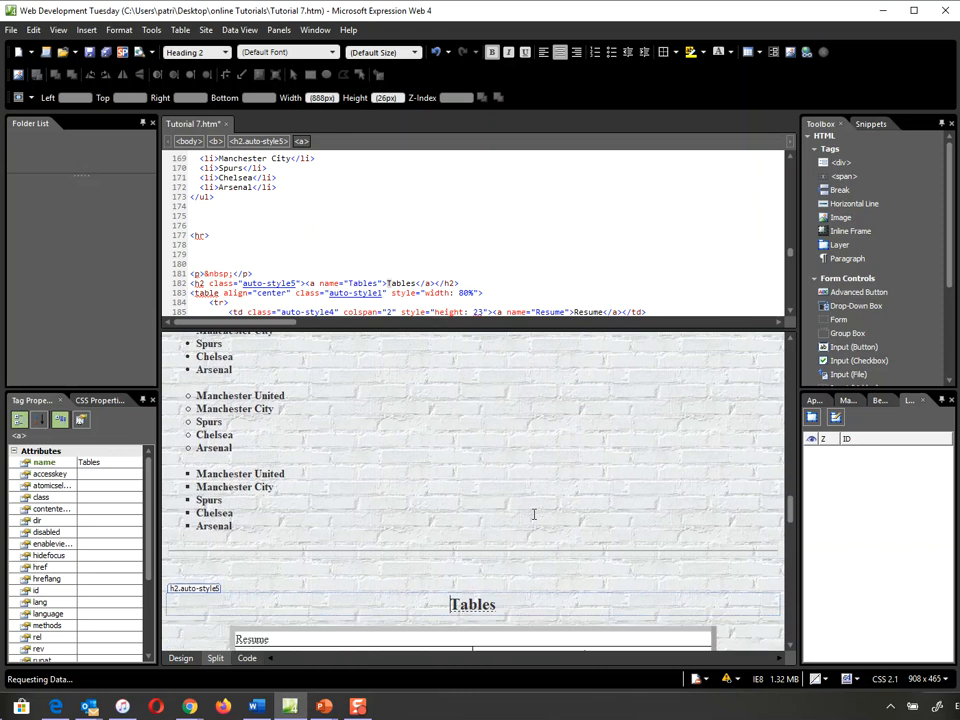
scroll(532, 513, "down", 3)
scroll(532, 513, "down", 4)
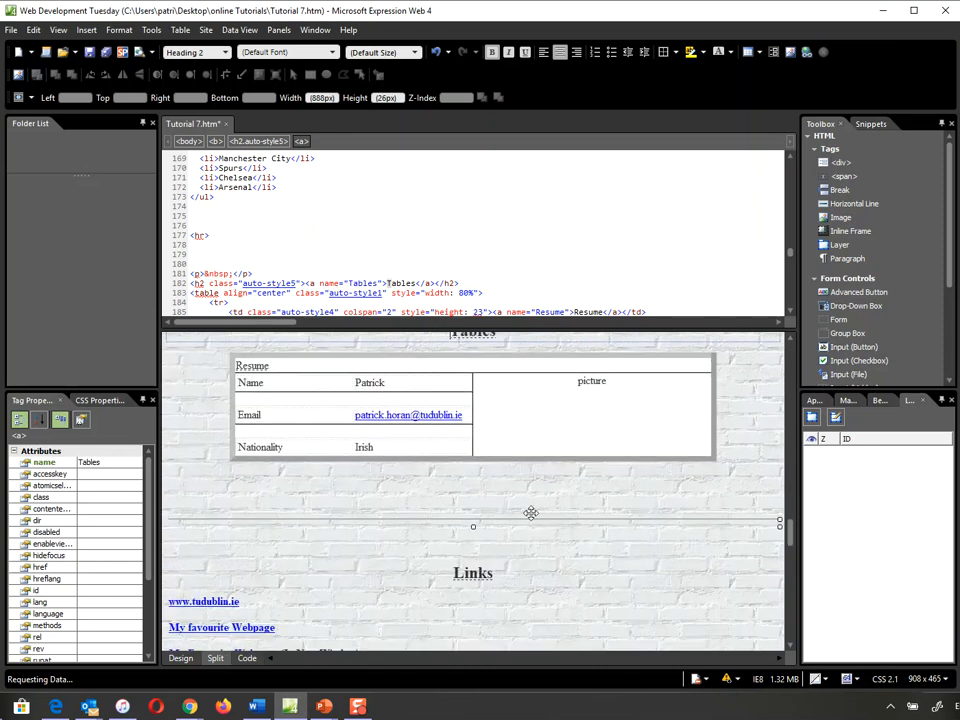
scroll(532, 513, "up", 3)
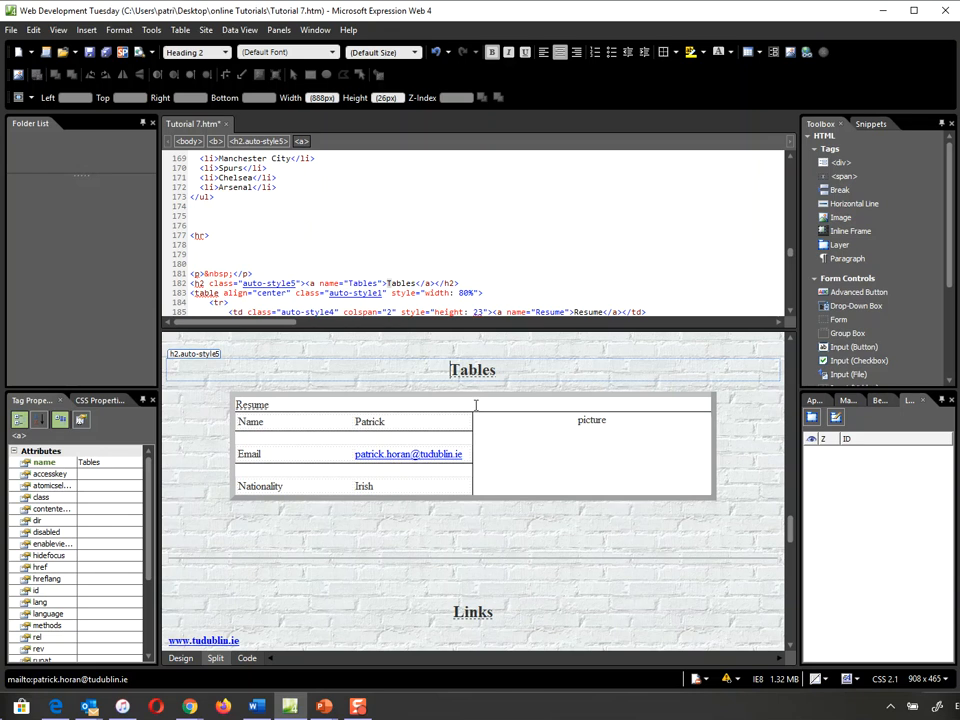
- Give the Resume table the background picture back table.jpg through the table properties
right_click(475, 404)
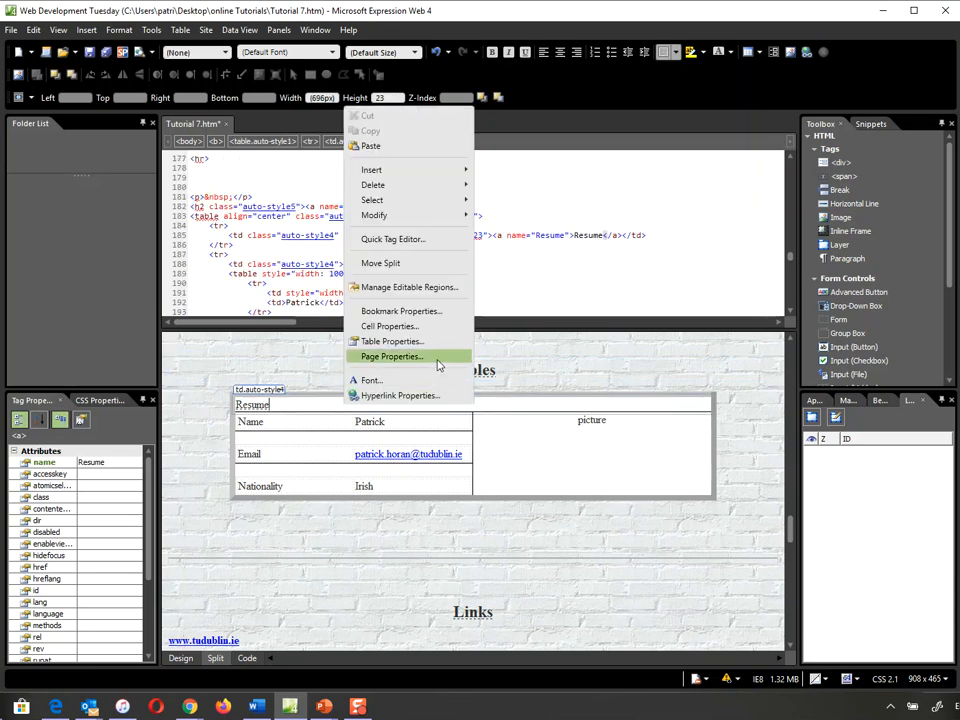
left_click(426, 342)
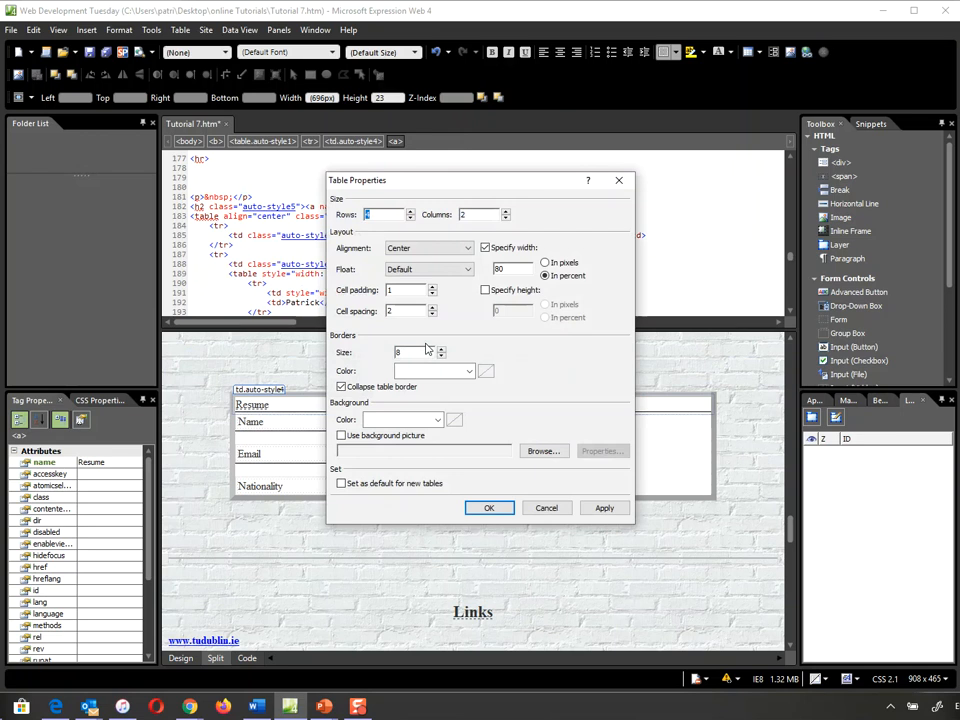
left_click(342, 435)
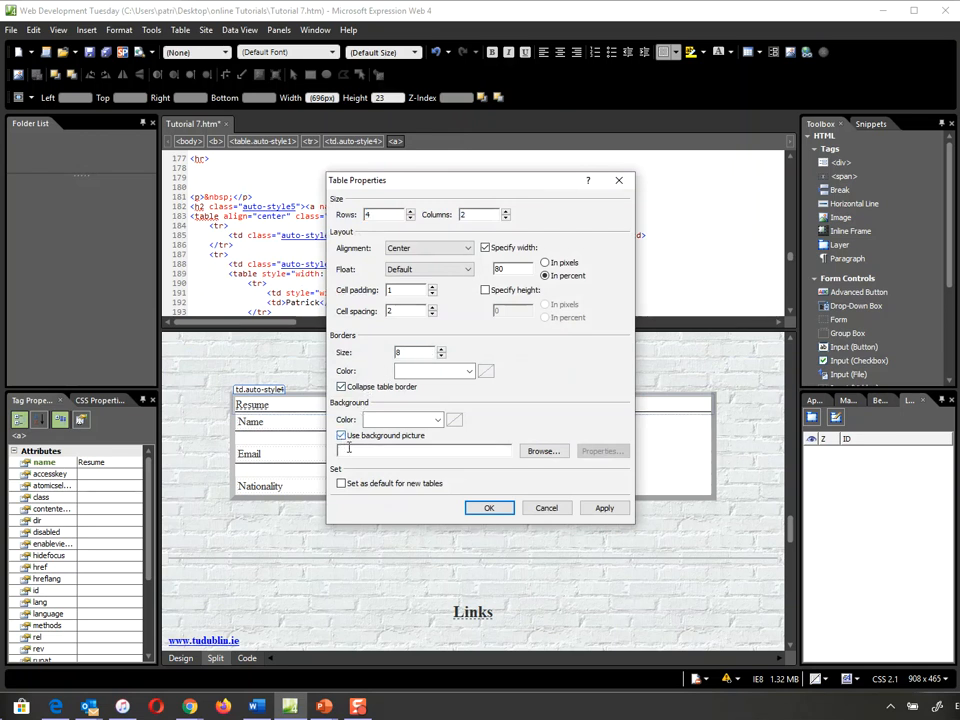
left_click(543, 451)
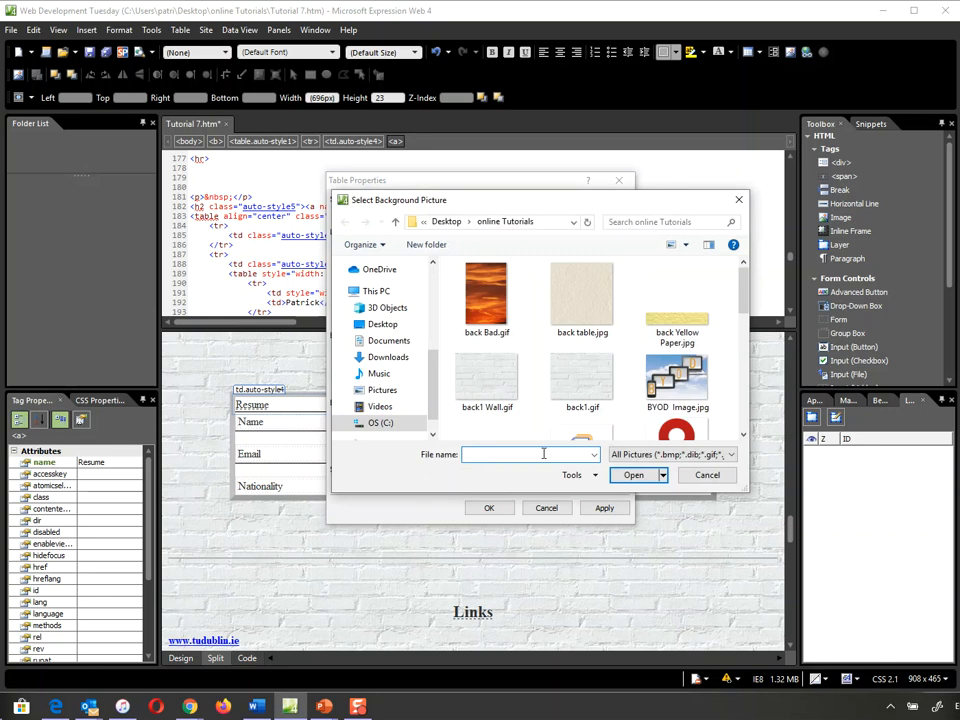
left_click(575, 318)
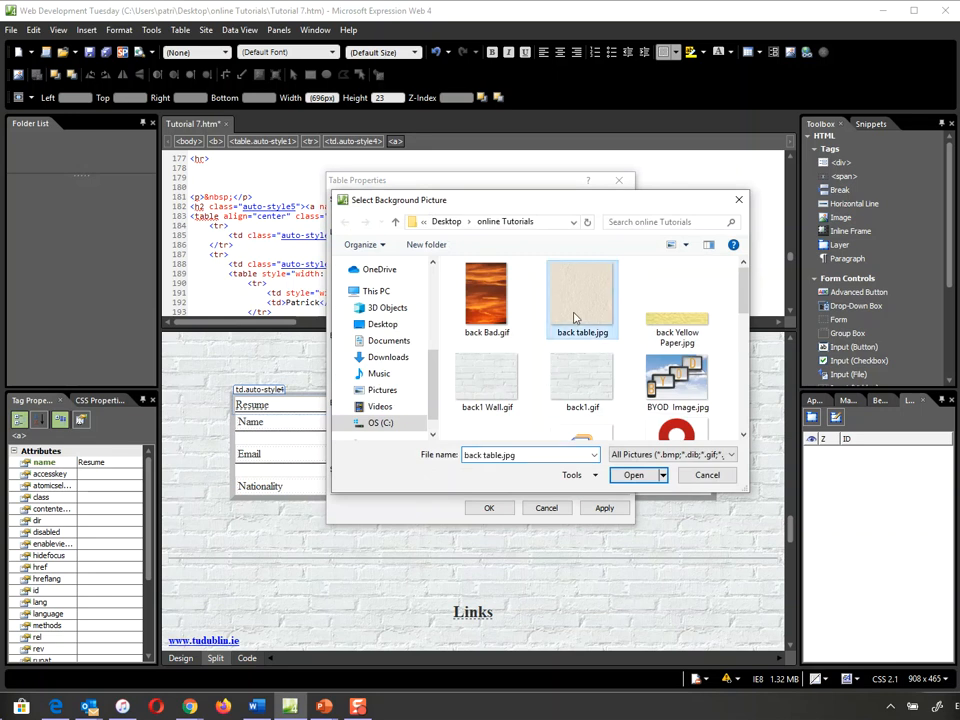
left_click(632, 482)
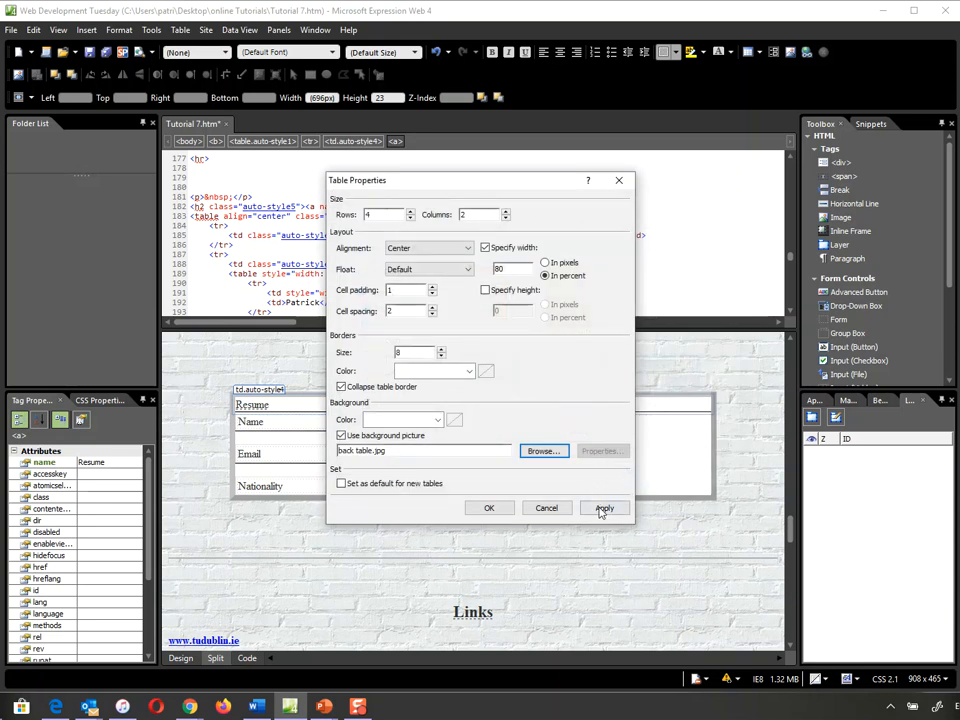
left_click(603, 509)
left_click(499, 510)
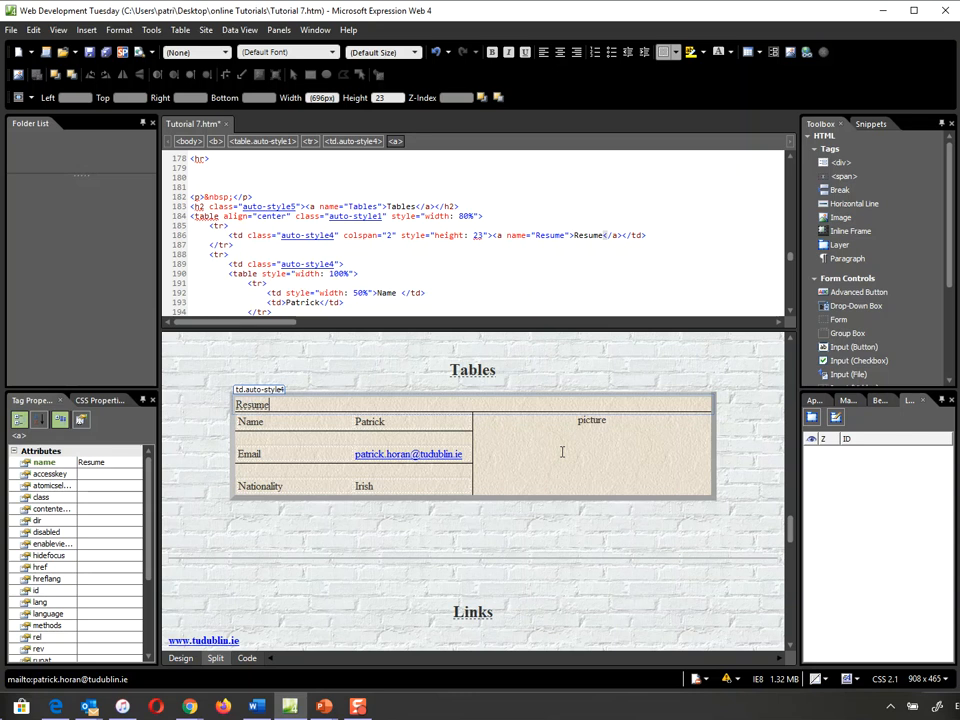
- Preview the page in the browser and go to the Tables section to check the Resume table's background
left_click(139, 56)
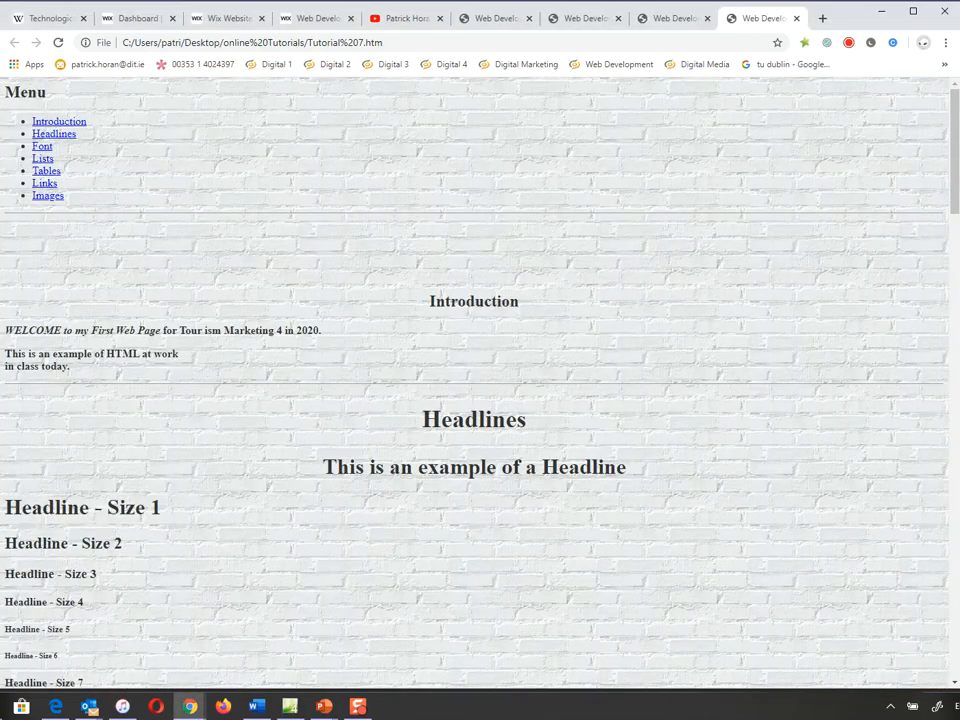
left_click(47, 171)
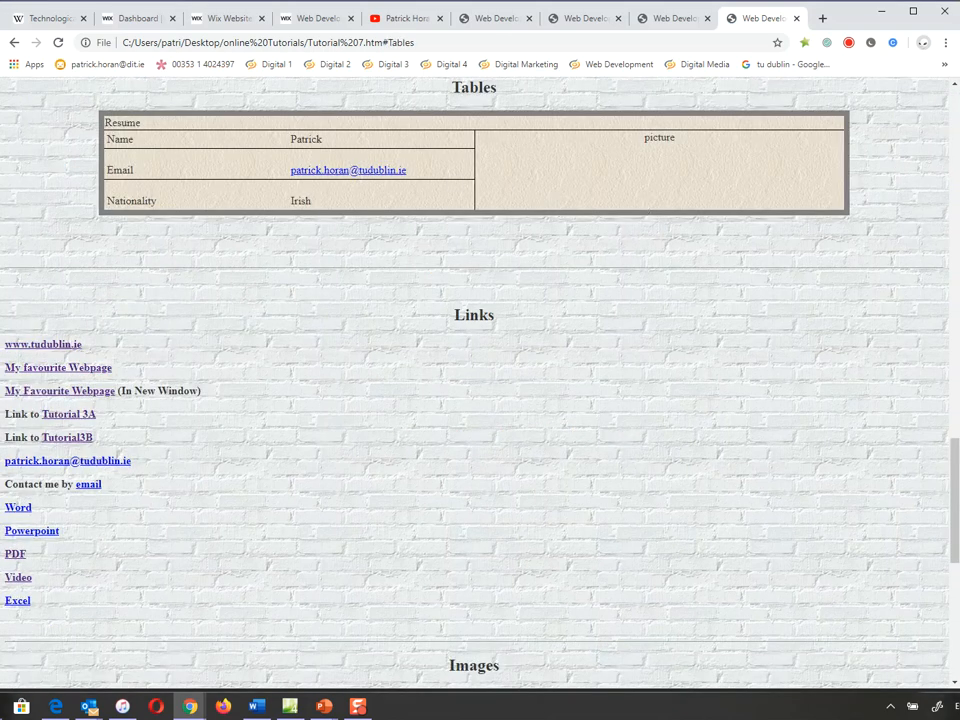
scroll(955, 490, "up", 2)
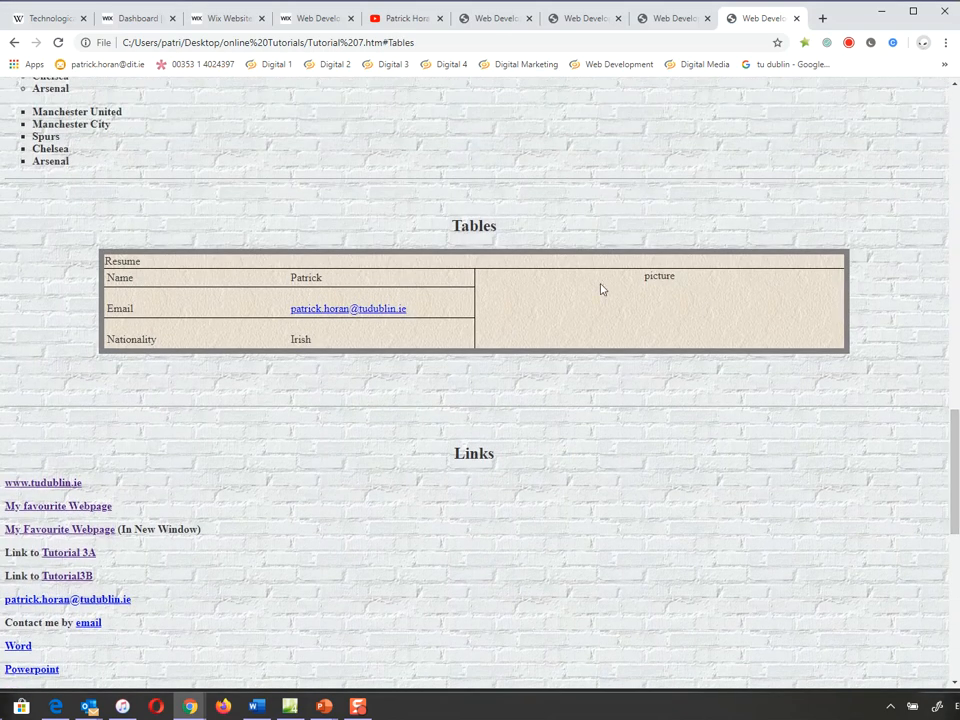
left_click_drag(957, 500, 957, 486)
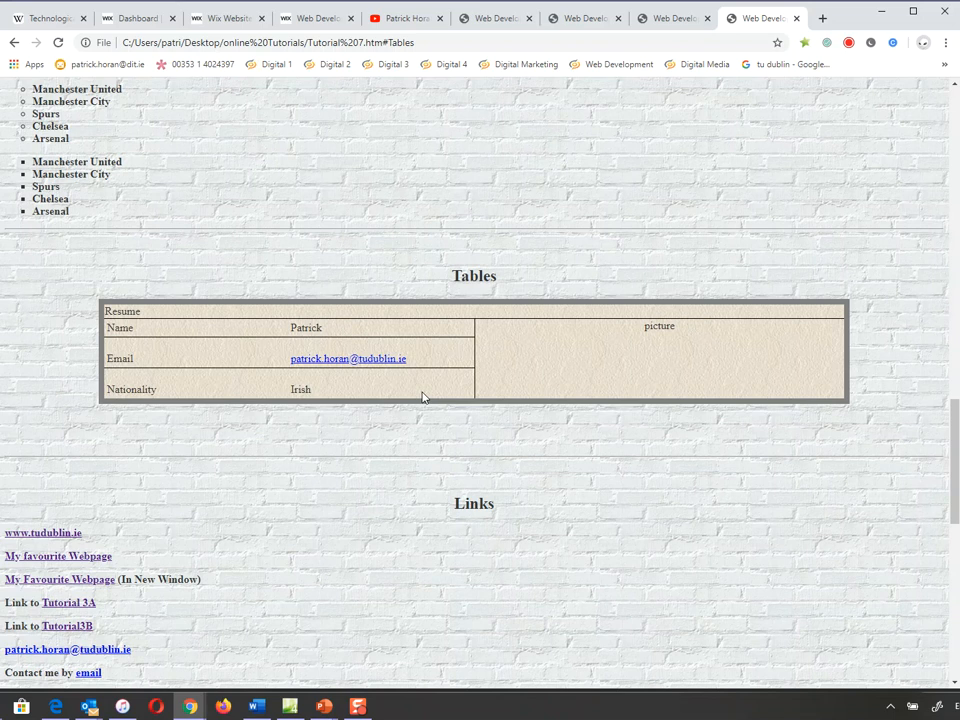
- Look over the headlines, font, lists and table sections against the brick wall background, and return to Expression Web
scroll(422, 360, "up", 4)
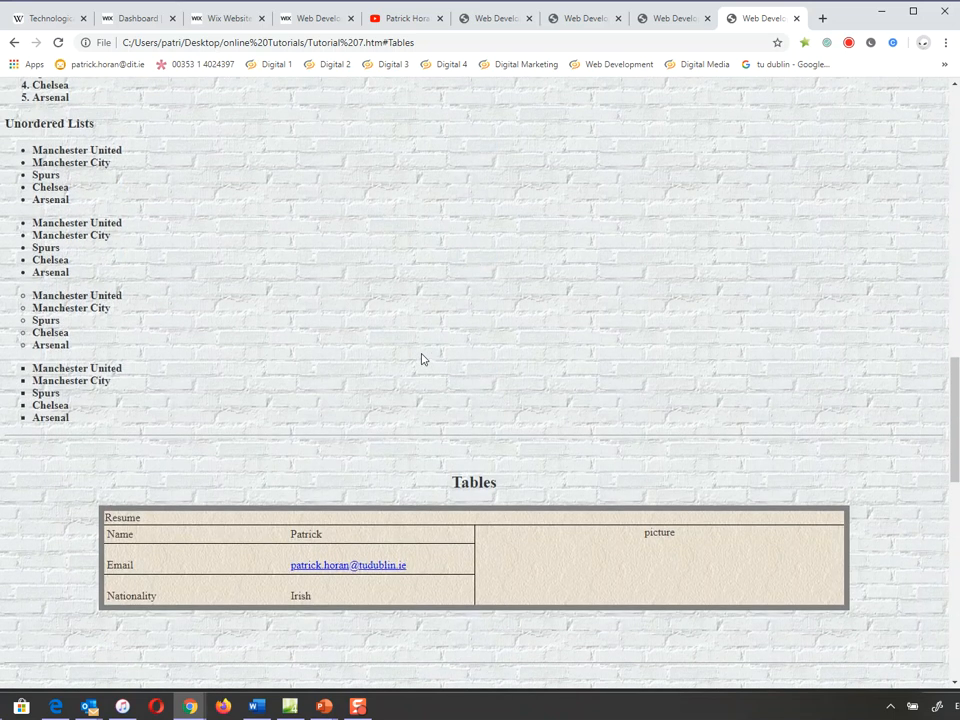
scroll(420, 358, "up", 5)
scroll(420, 358, "up", 15)
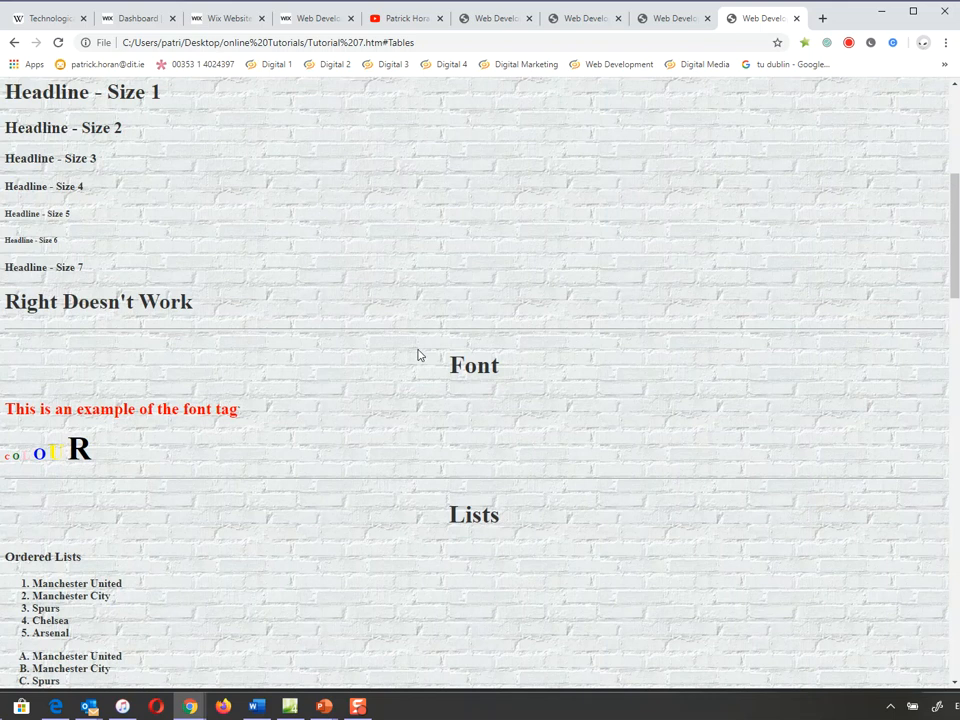
scroll(420, 356, "up", 2)
scroll(418, 354, "down", 14)
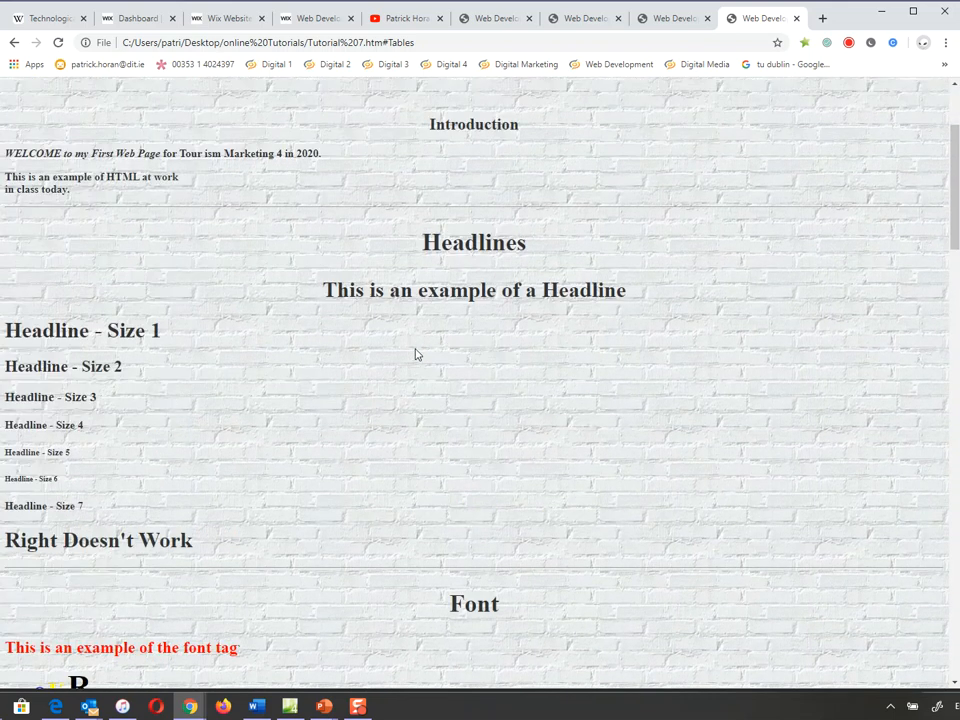
scroll(416, 353, "down", 8)
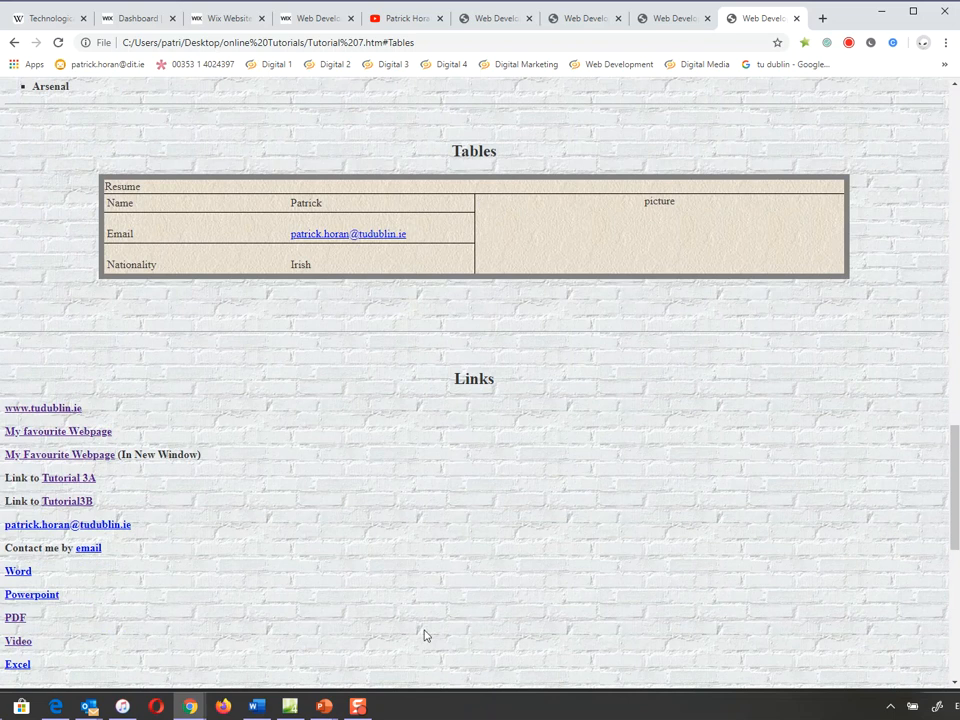
mouse_move(305, 713)
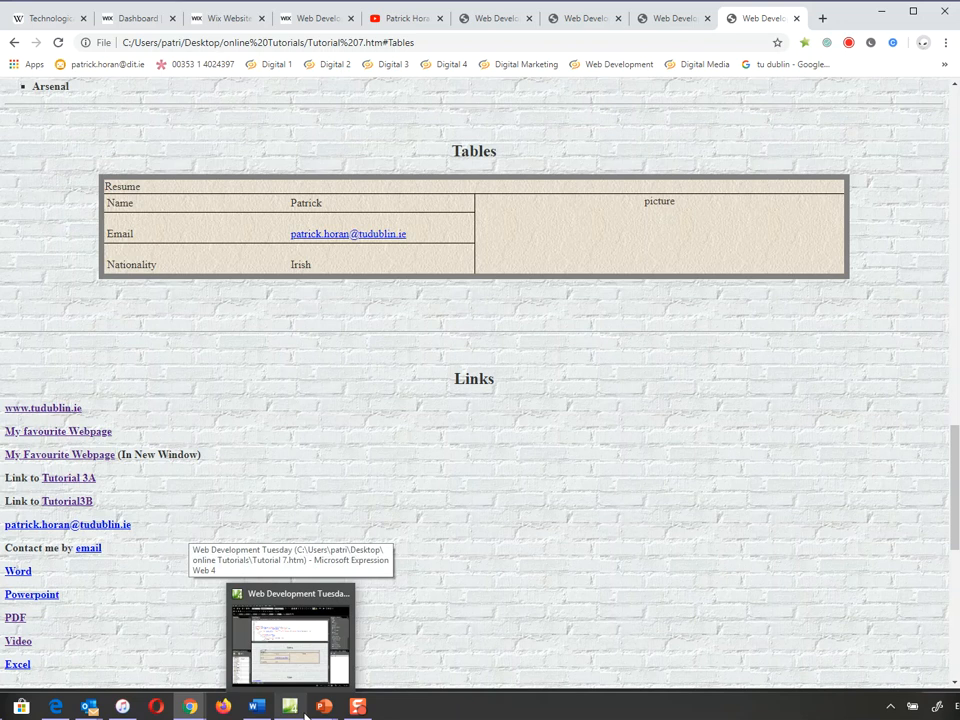
left_click(303, 712)
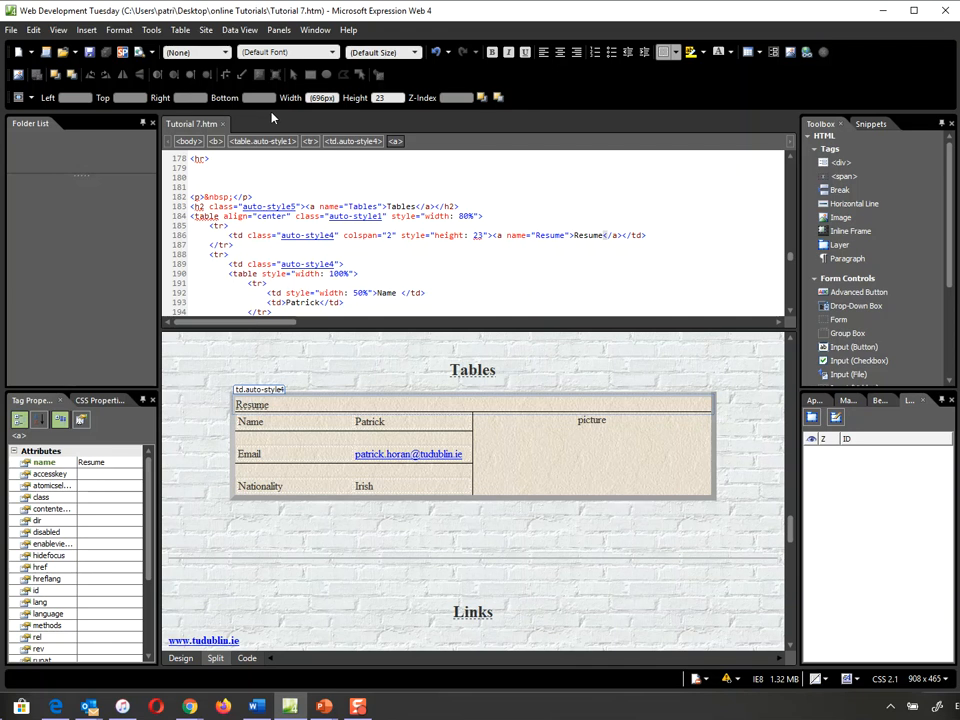
- Create a new blank web page and save it as Tutorial 7B.htm in the online Tutorials folder
left_click(18, 51)
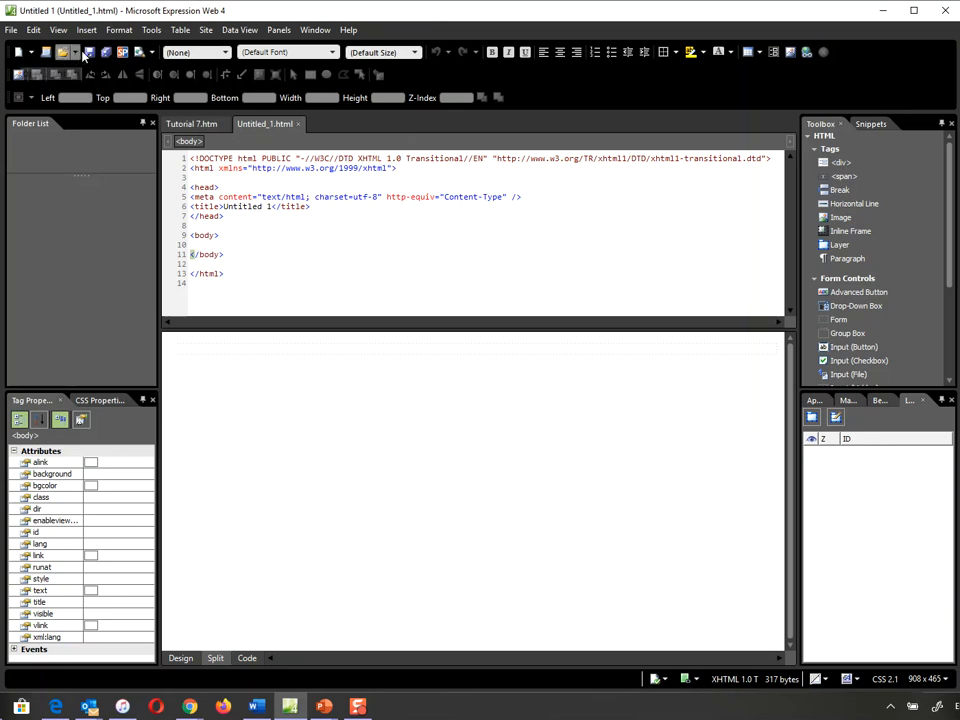
left_click(88, 51)
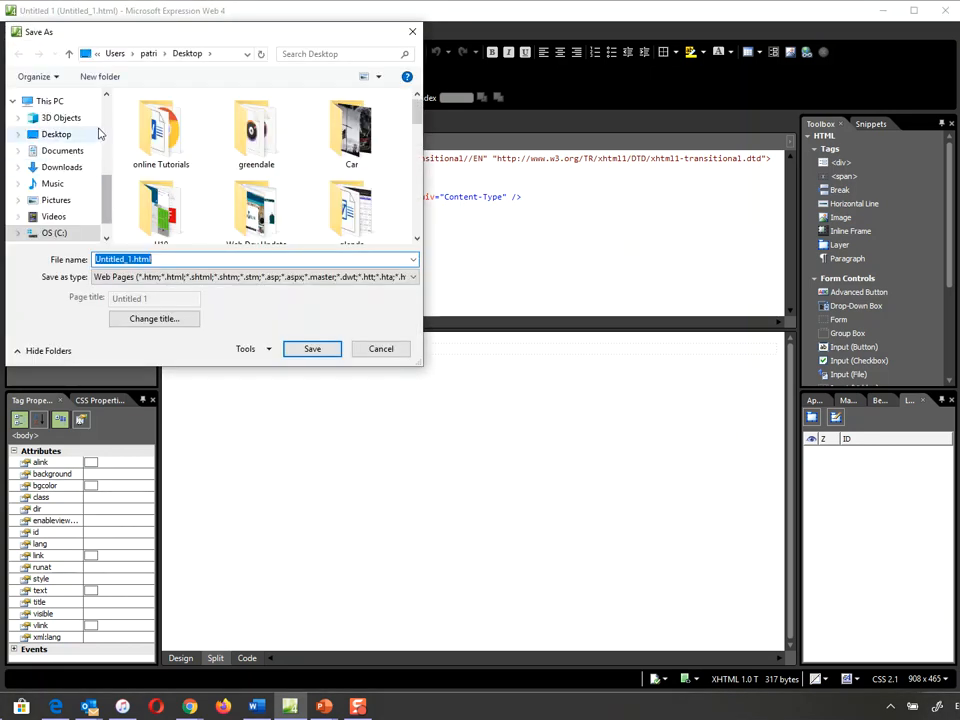
left_click(172, 147)
double_click(172, 147)
left_click(168, 188)
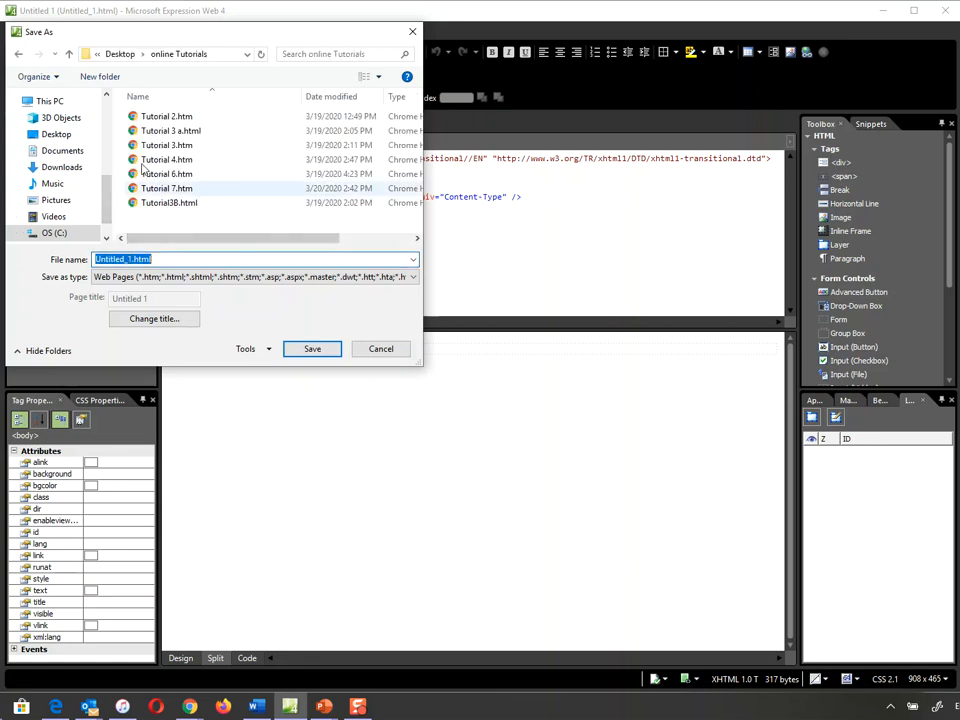
left_click(127, 259)
type("B.htm")
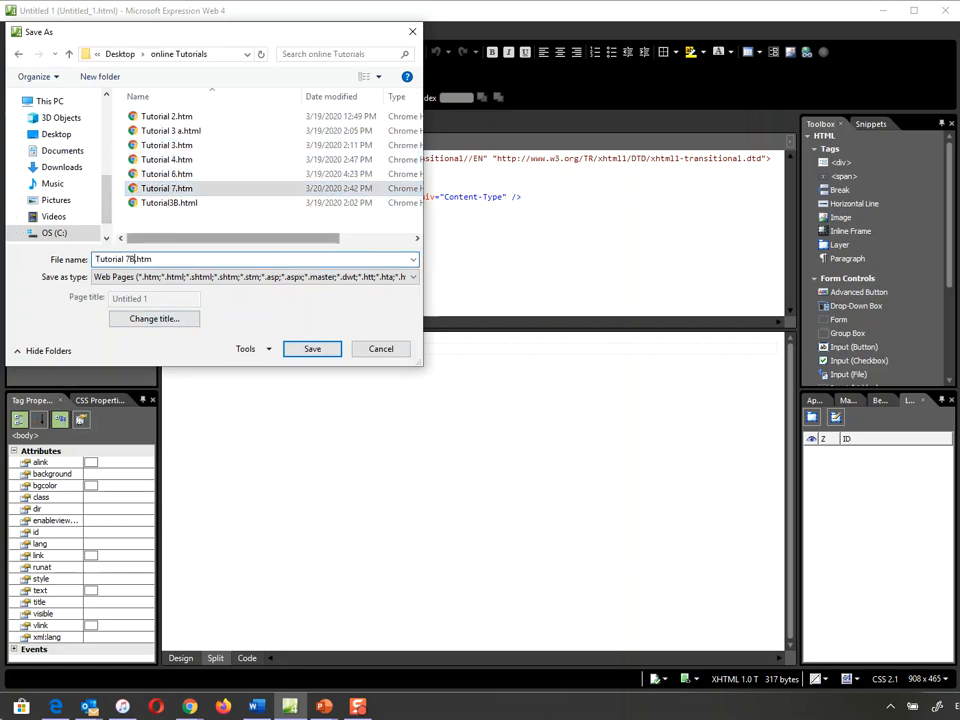
left_click(312, 348)
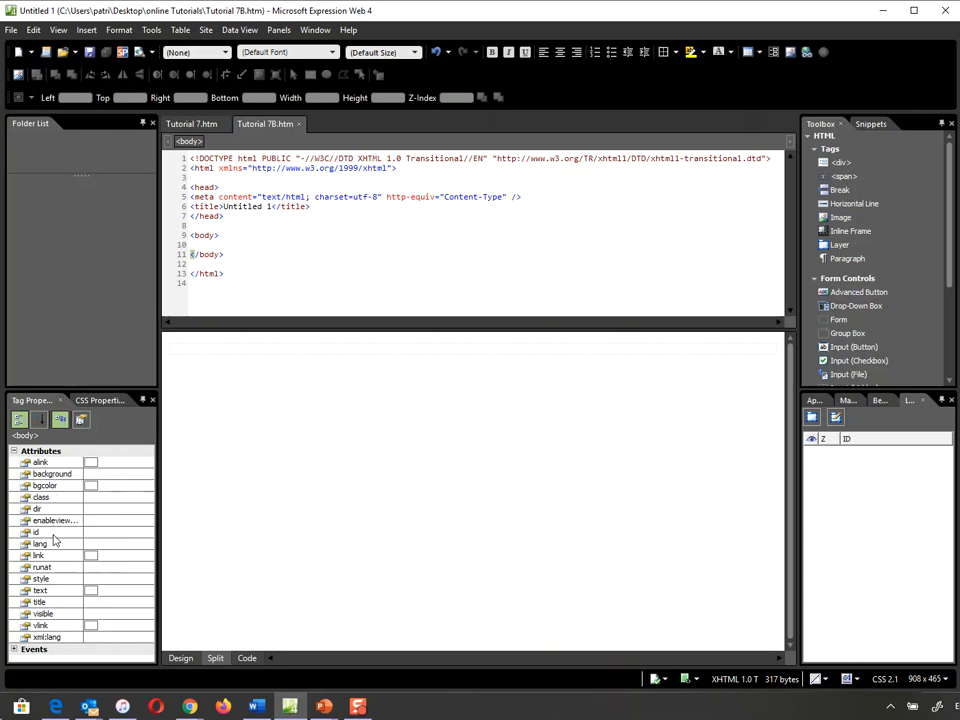
- Open the body tag's style settings and set TUD fade.jpg from the online Tutorials folder as the background image
left_click(112, 580)
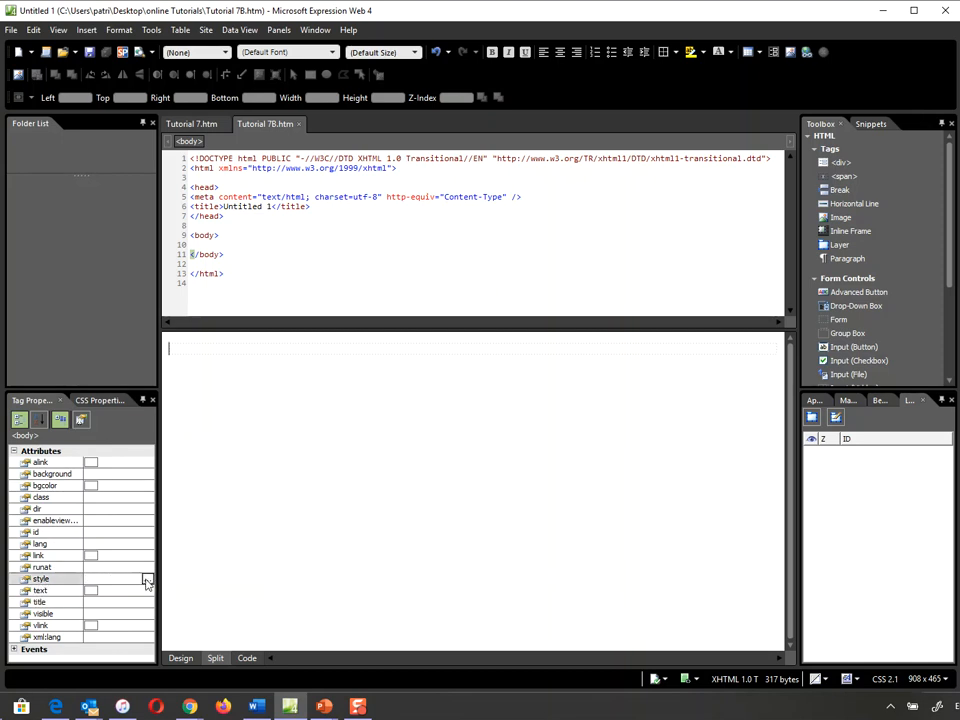
left_click(145, 580)
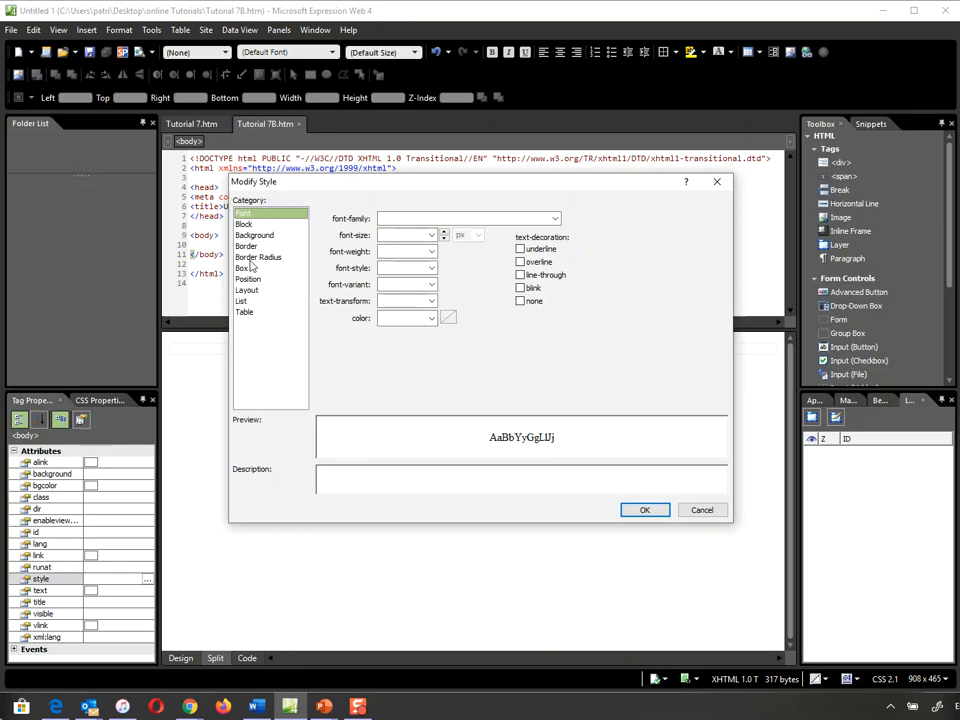
left_click(255, 236)
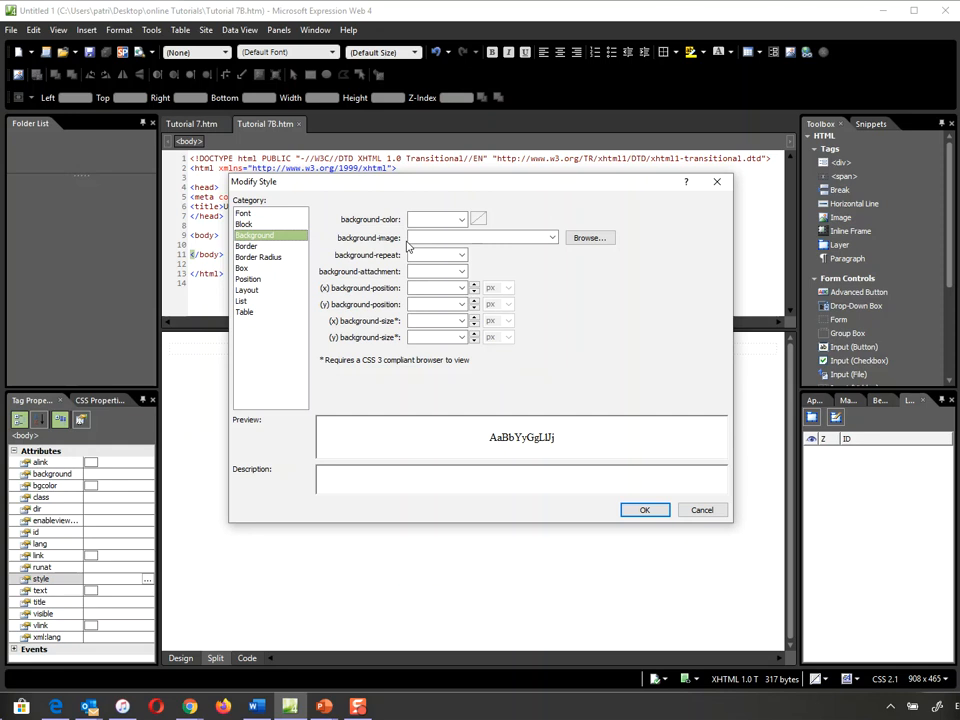
left_click(596, 241)
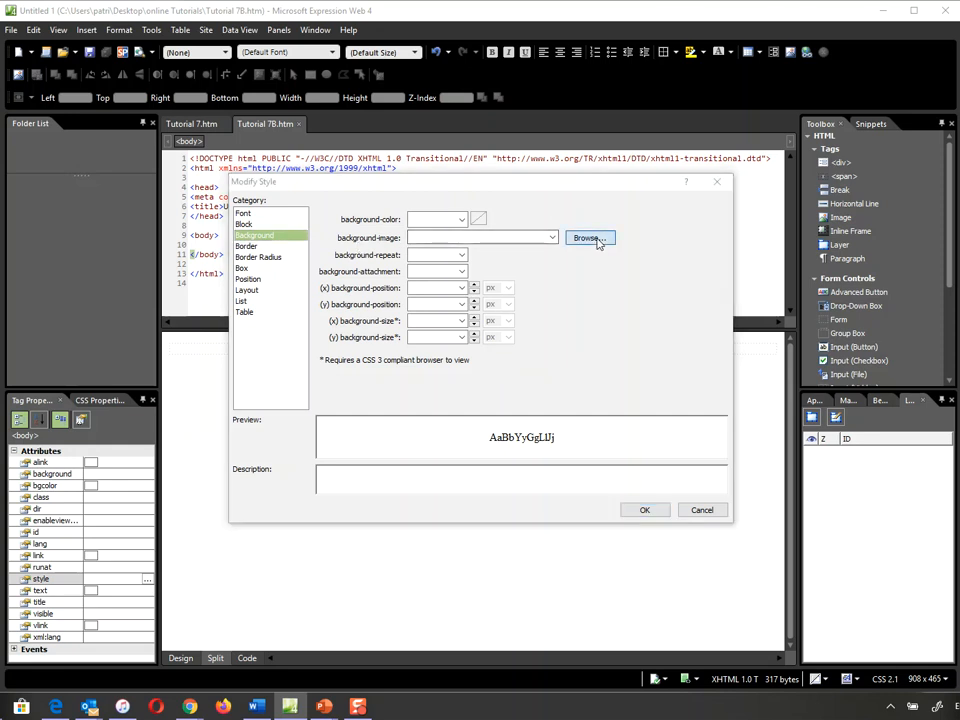
left_click_drag(645, 290, 641, 362)
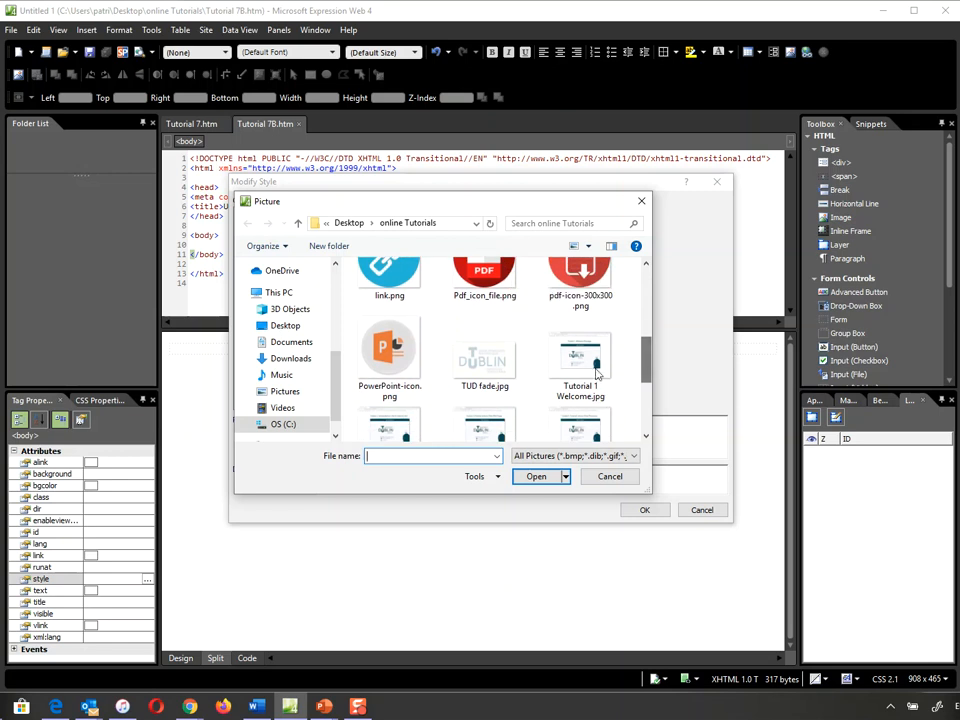
left_click(484, 376)
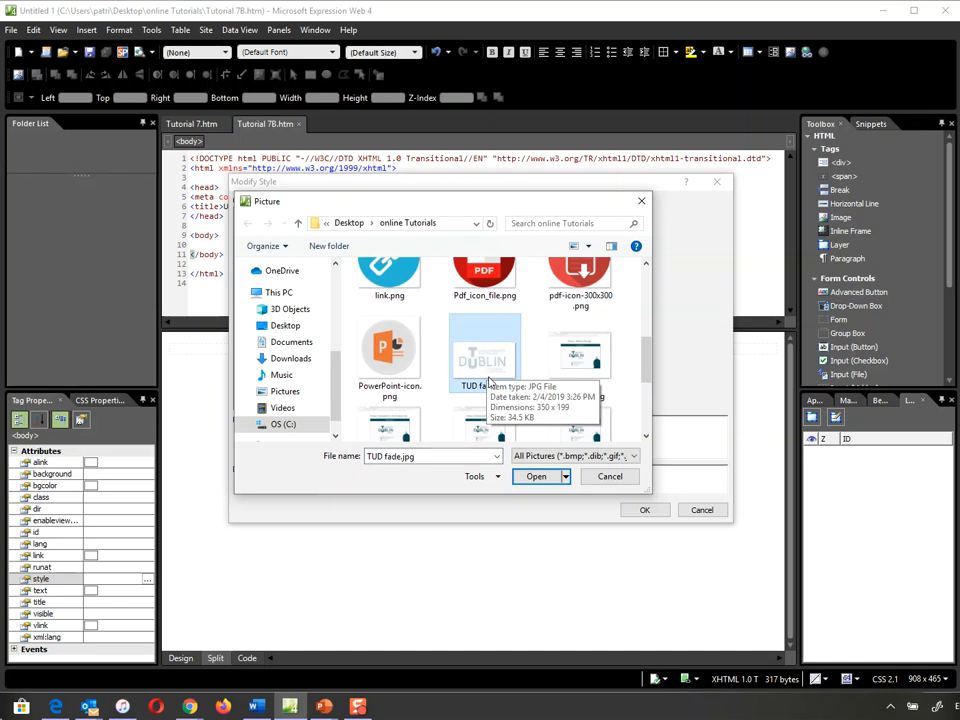
left_click(536, 477)
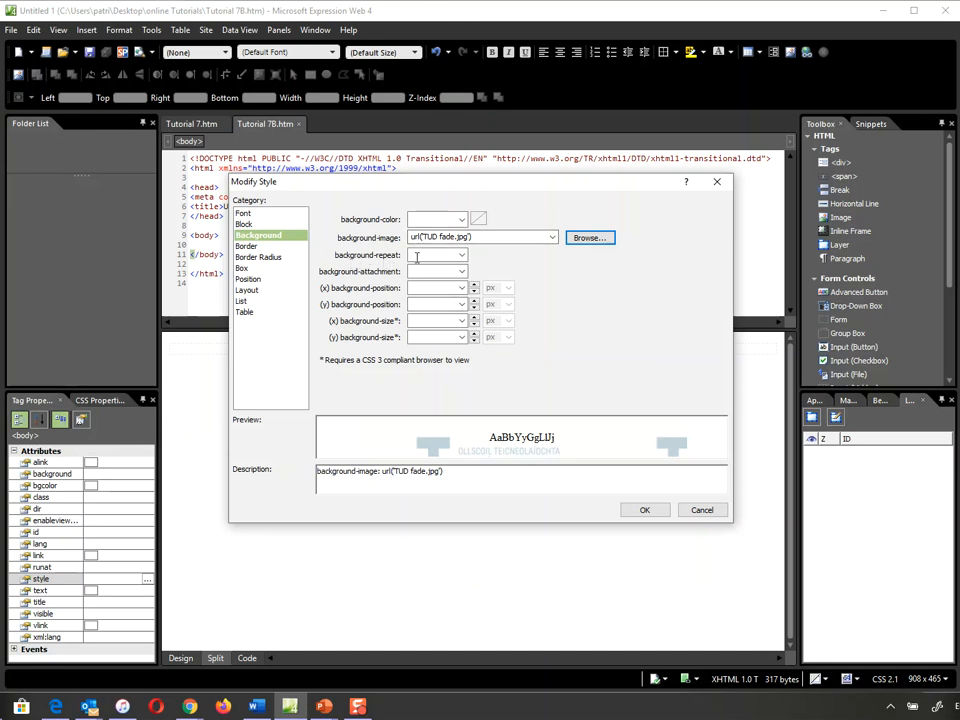
- Set the body style's background attachment to fixed and its background repeat to no-repeat
left_click(461, 255)
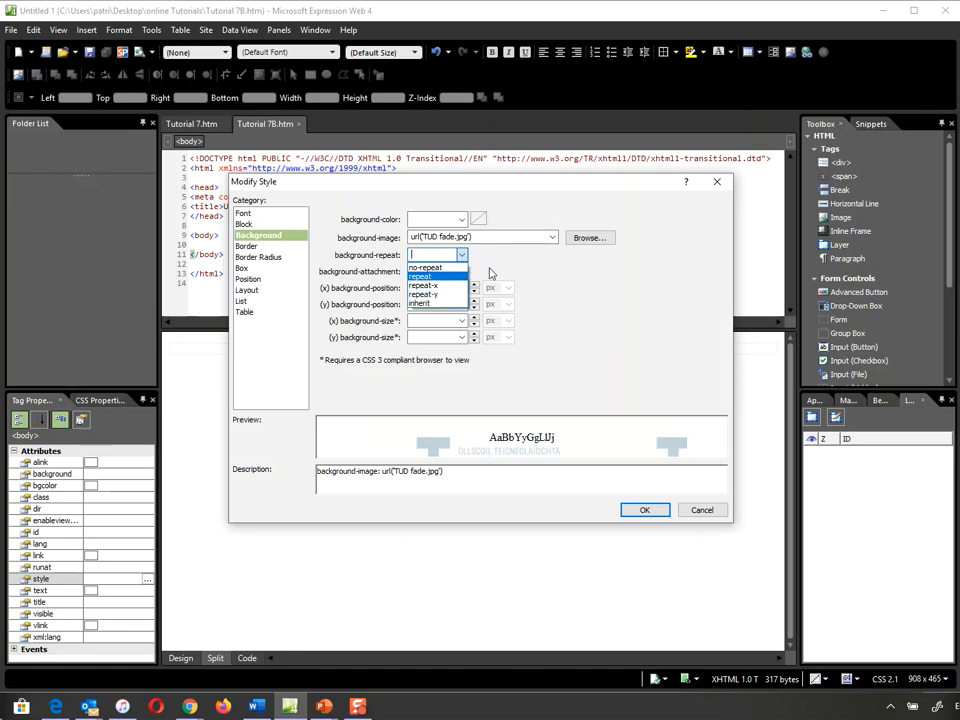
left_click(490, 272)
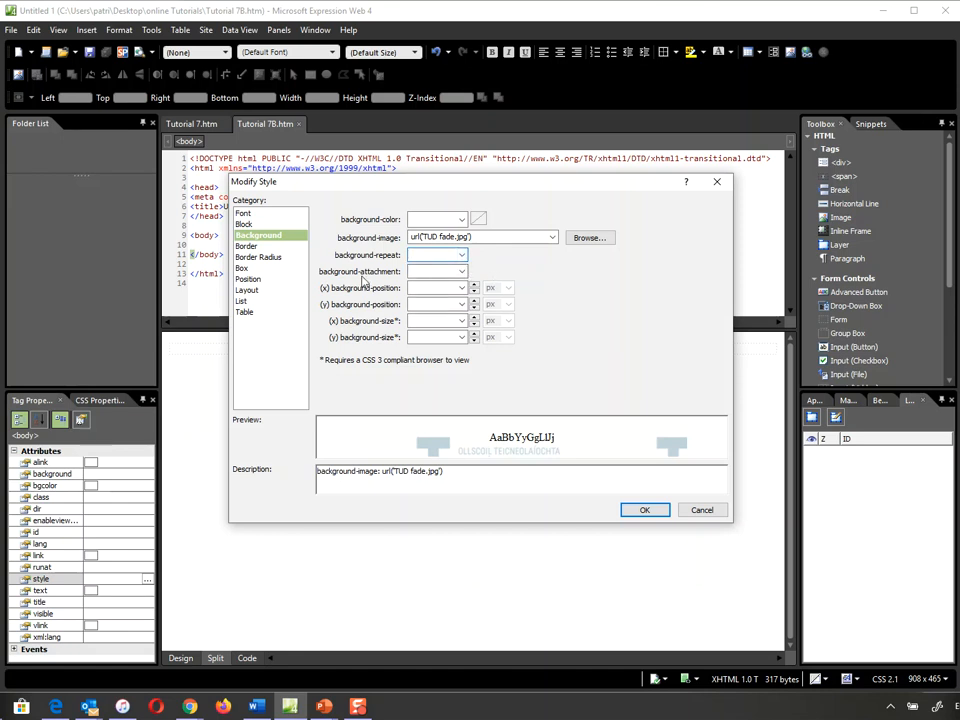
left_click(462, 272)
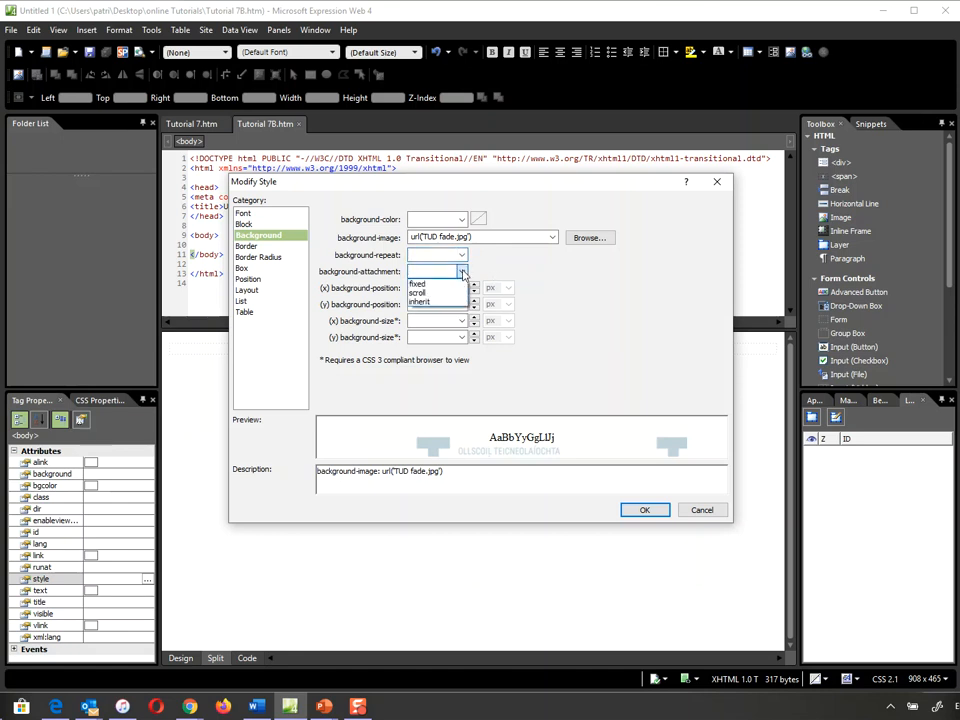
left_click(450, 285)
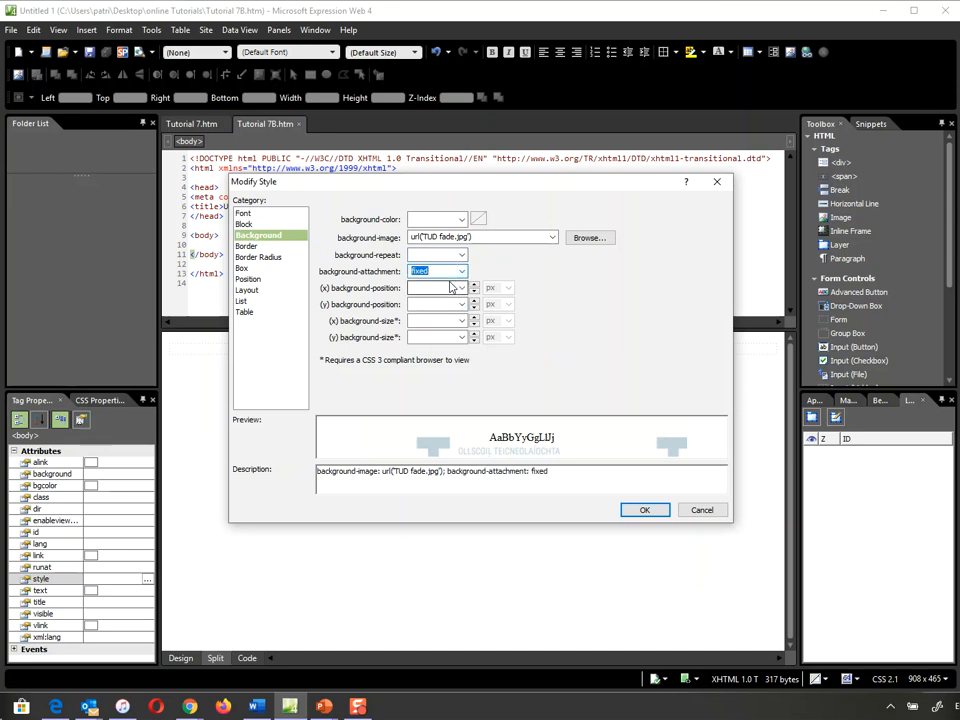
left_click(462, 255)
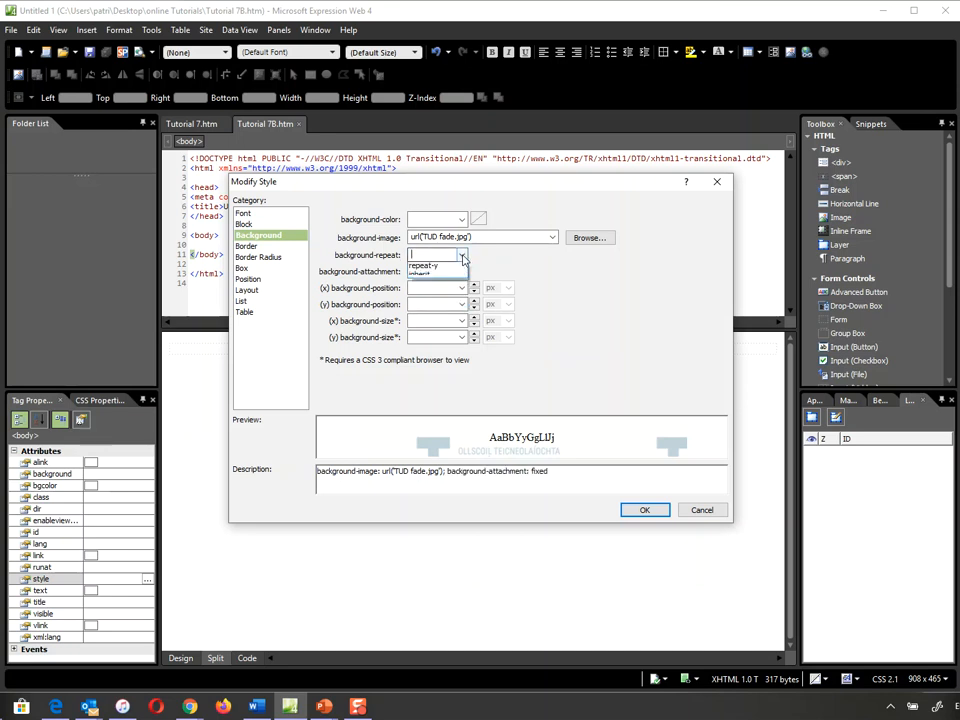
left_click(435, 276)
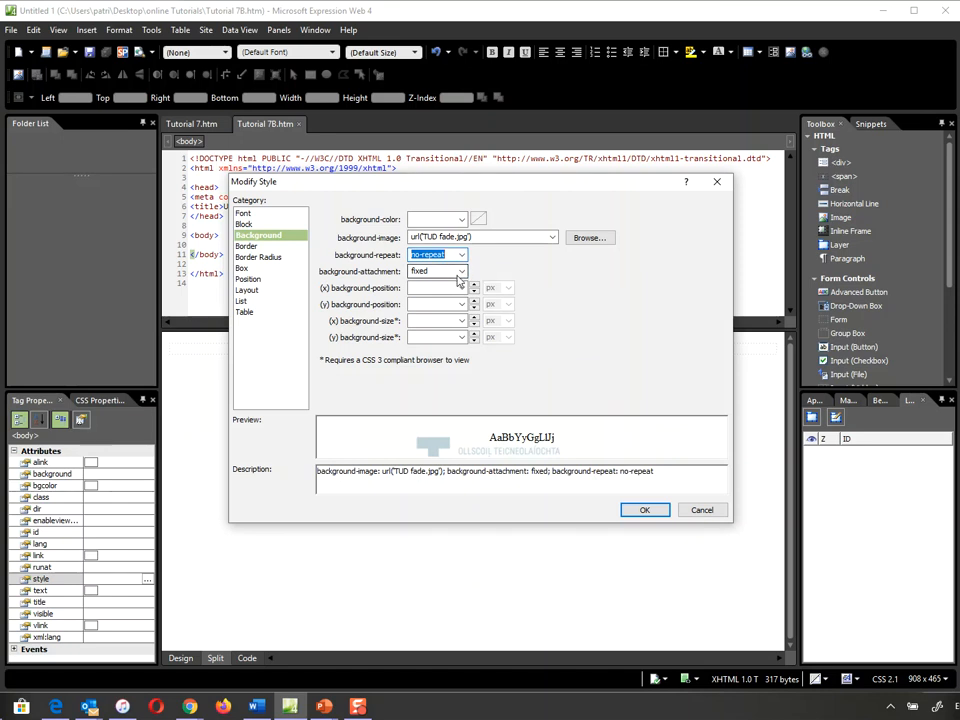
- Set both the x and y background positions to center and apply the body style
left_click(462, 288)
left_click(435, 302)
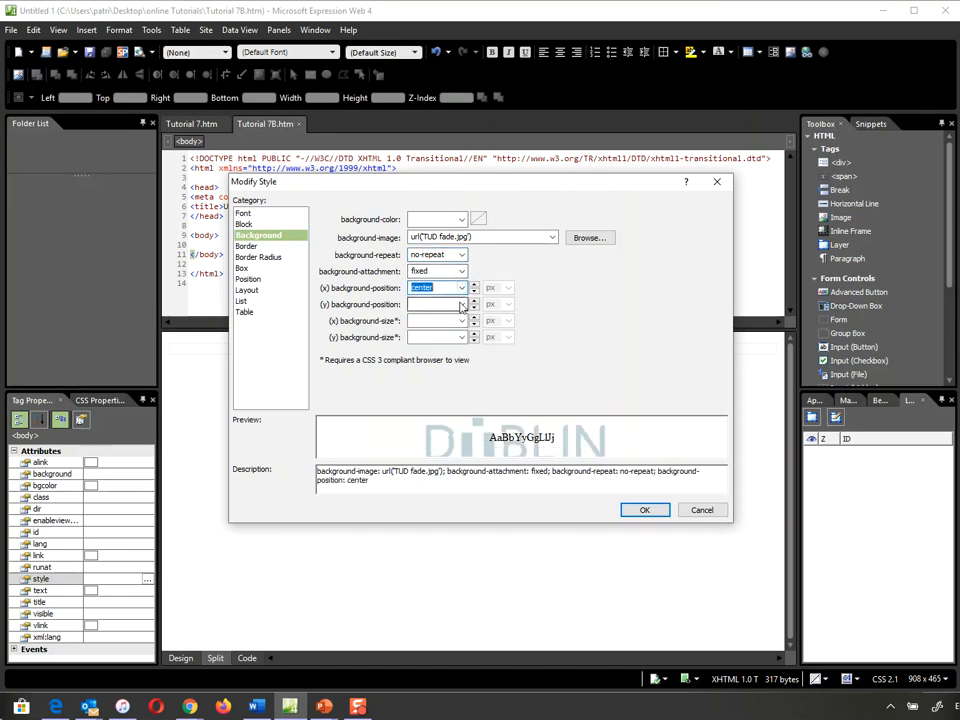
left_click(462, 304)
left_click(438, 325)
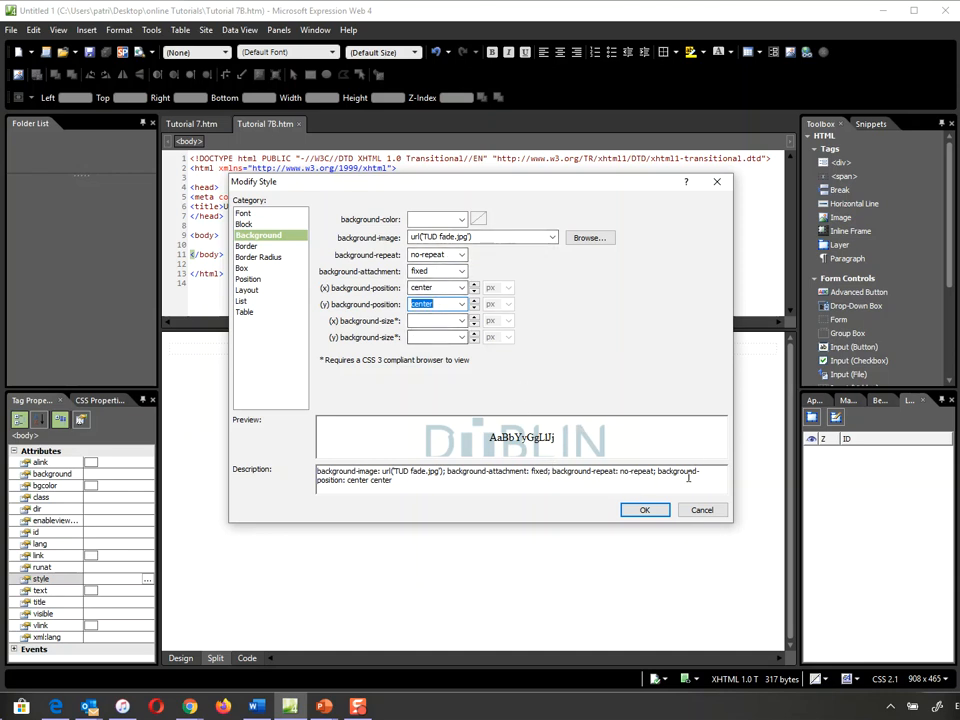
left_click(647, 509)
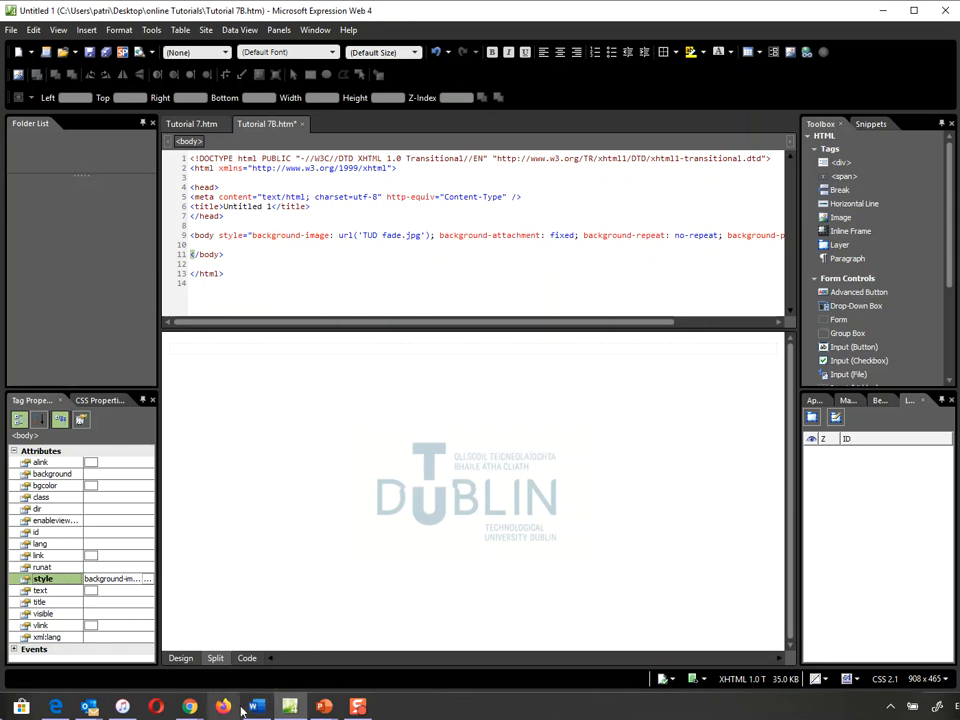
- Switch to Online Tutorials.docx in Word, copy the whole tutorials list, and return to Expression Web
mouse_move(257, 709)
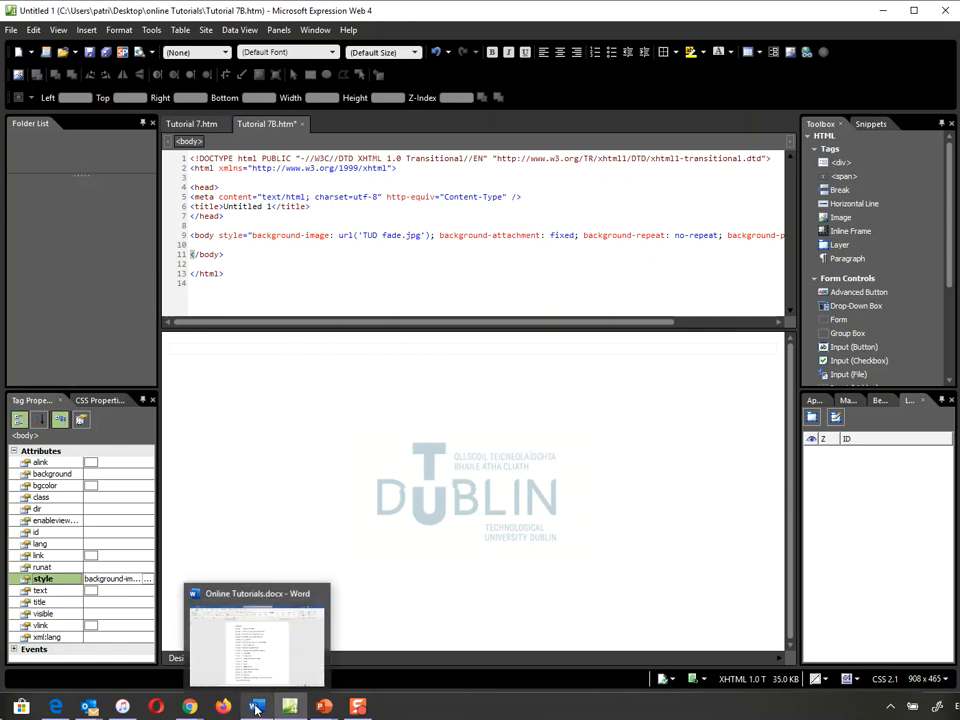
left_click(257, 709)
triple_click(257, 392)
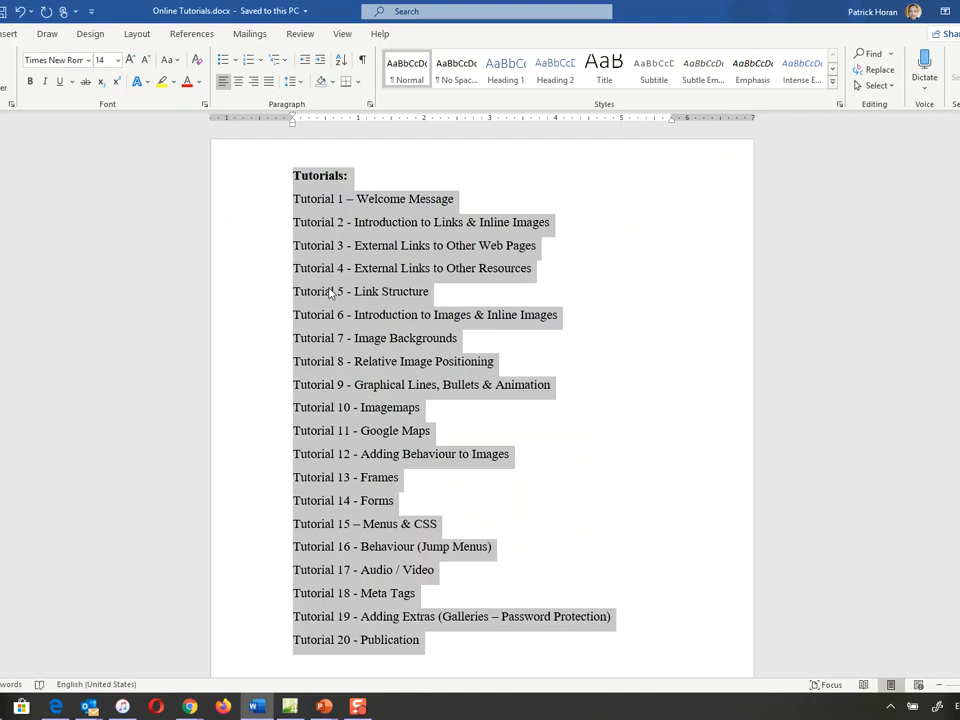
key("alt+Tab")
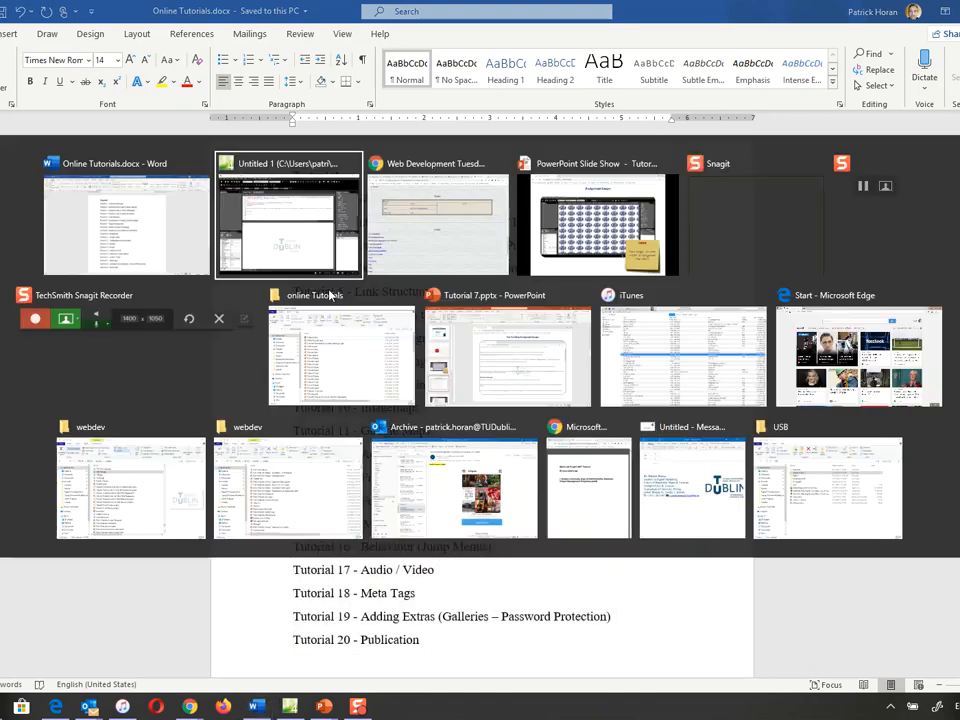
- Paste the copied tutorials list three times into the Tutorial 7B.htm page body and center all the text
left_click(353, 350)
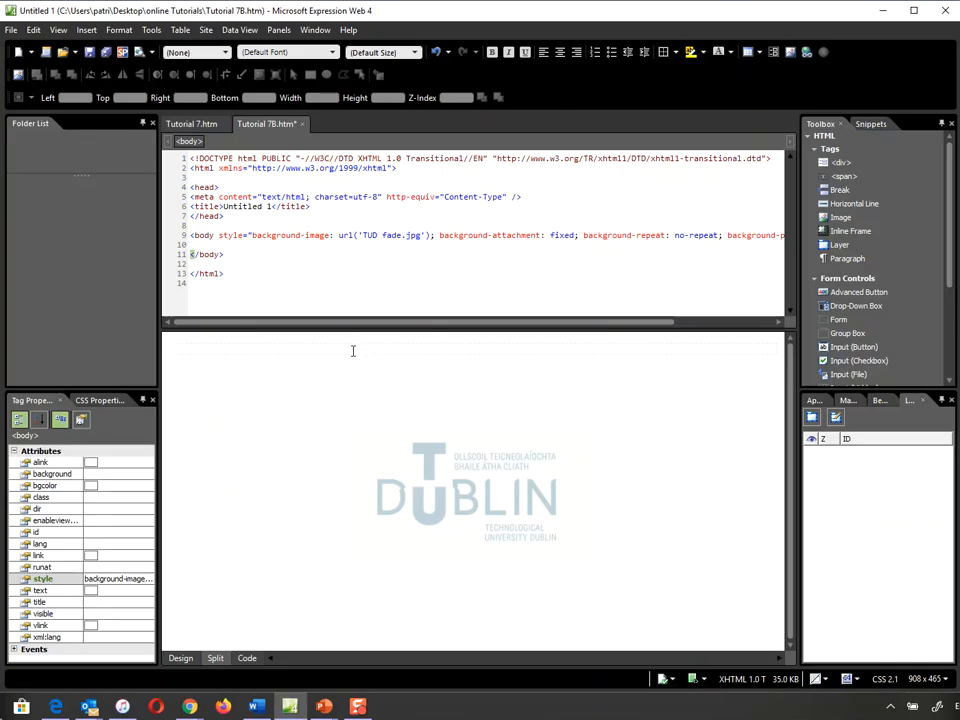
key("ctrl+v")
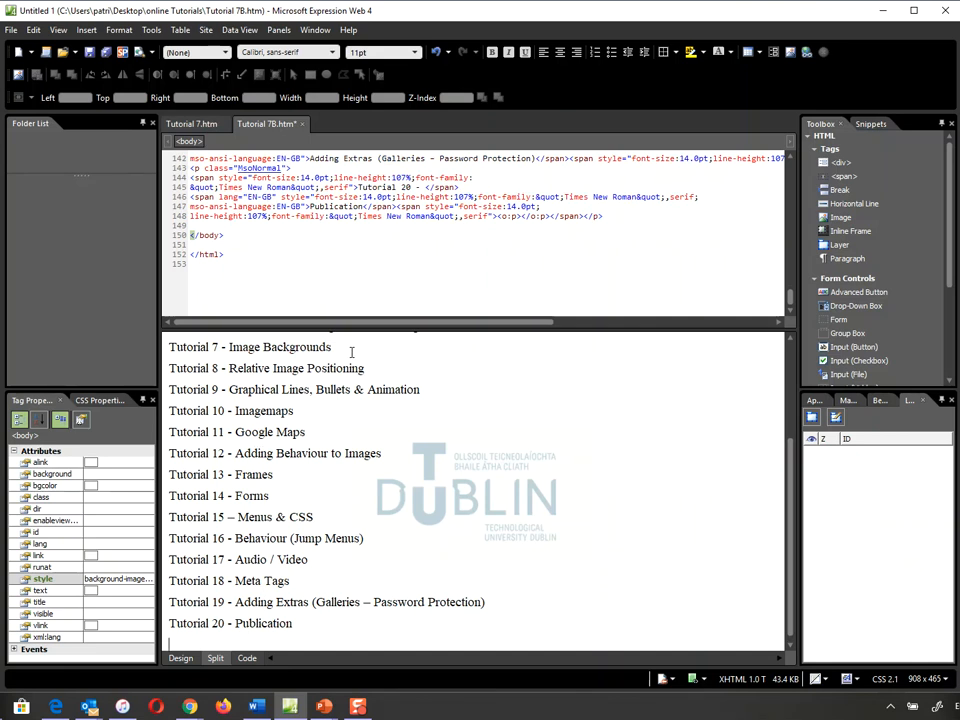
key("ctrl+v")
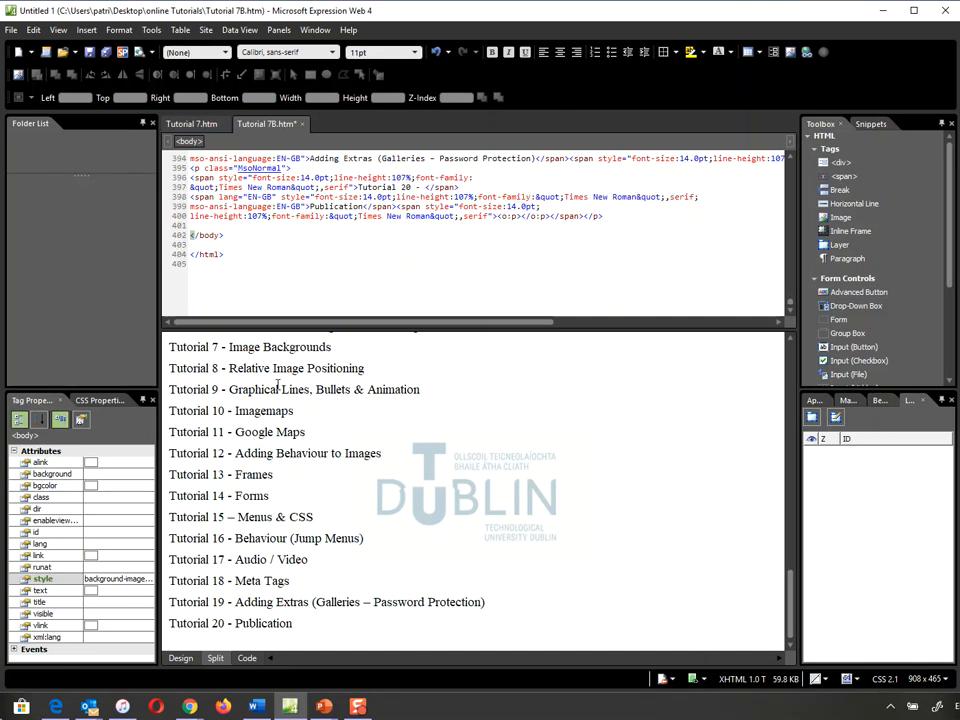
key("ctrl+v")
key("ctrl+a")
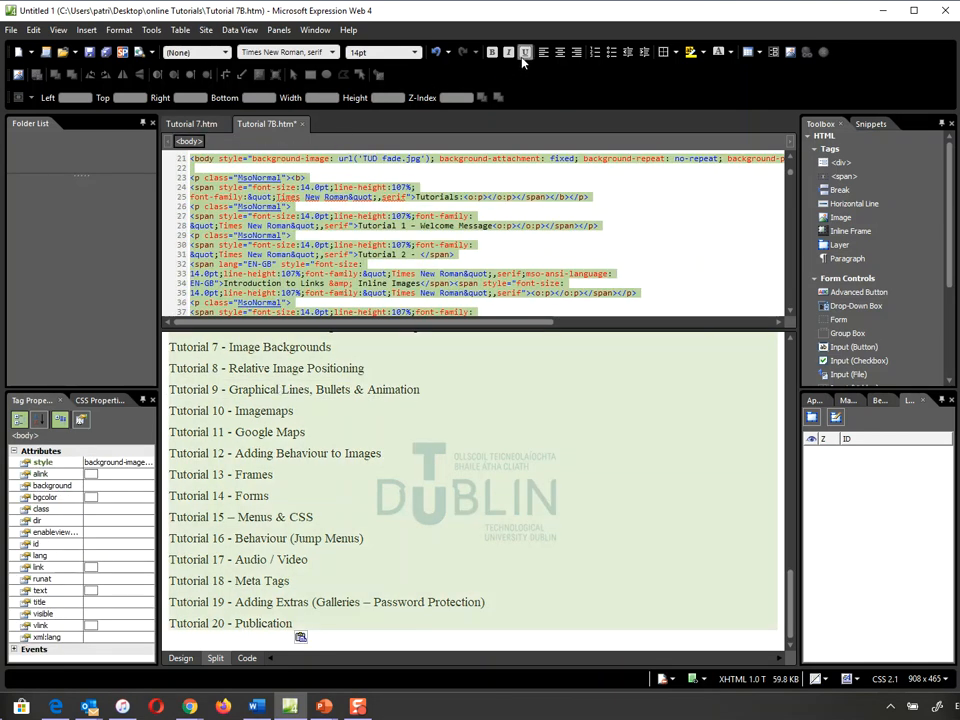
left_click(560, 52)
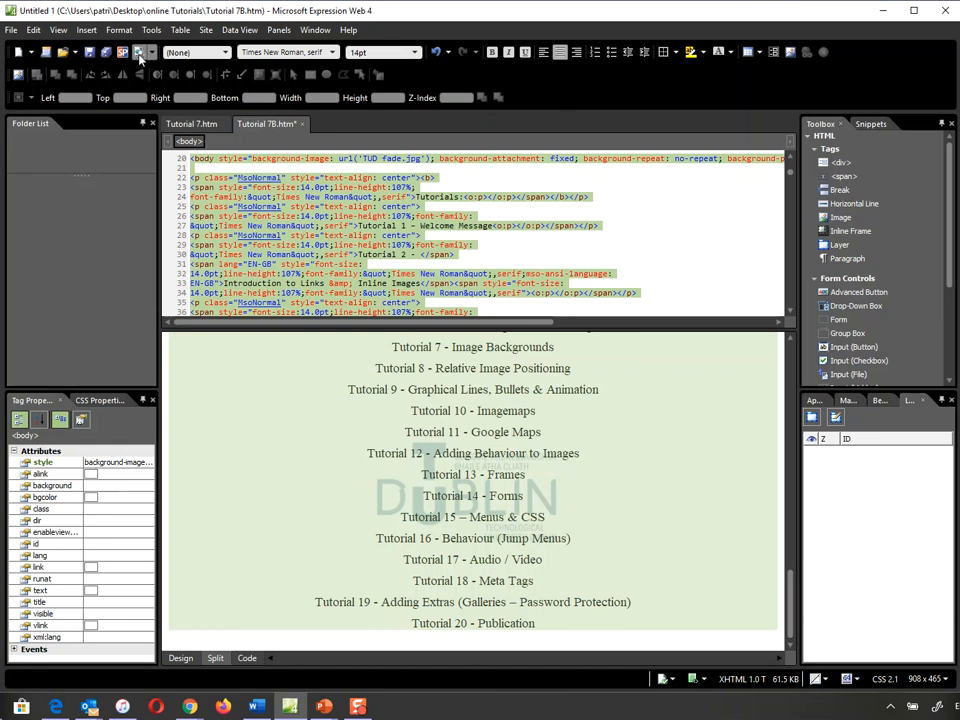
- Preview Tutorial 7B.htm in the browser and scroll through the list to check how the background logo behaves
left_click(139, 54)
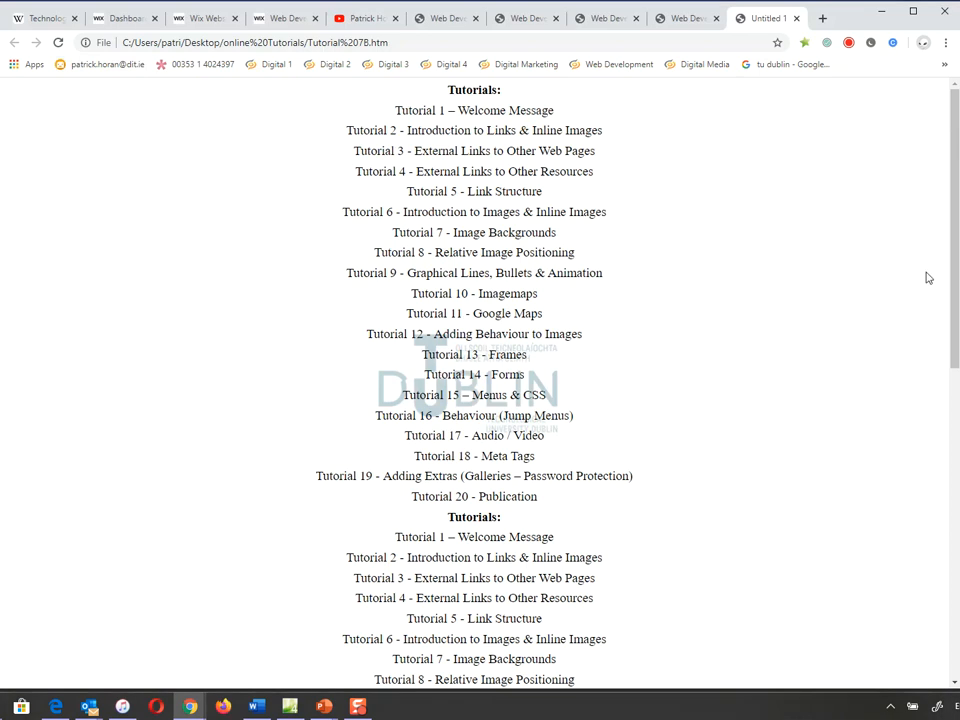
scroll(949, 287, "down", 2)
left_click_drag(949, 287, 952, 393)
left_click_drag(947, 438, 941, 541)
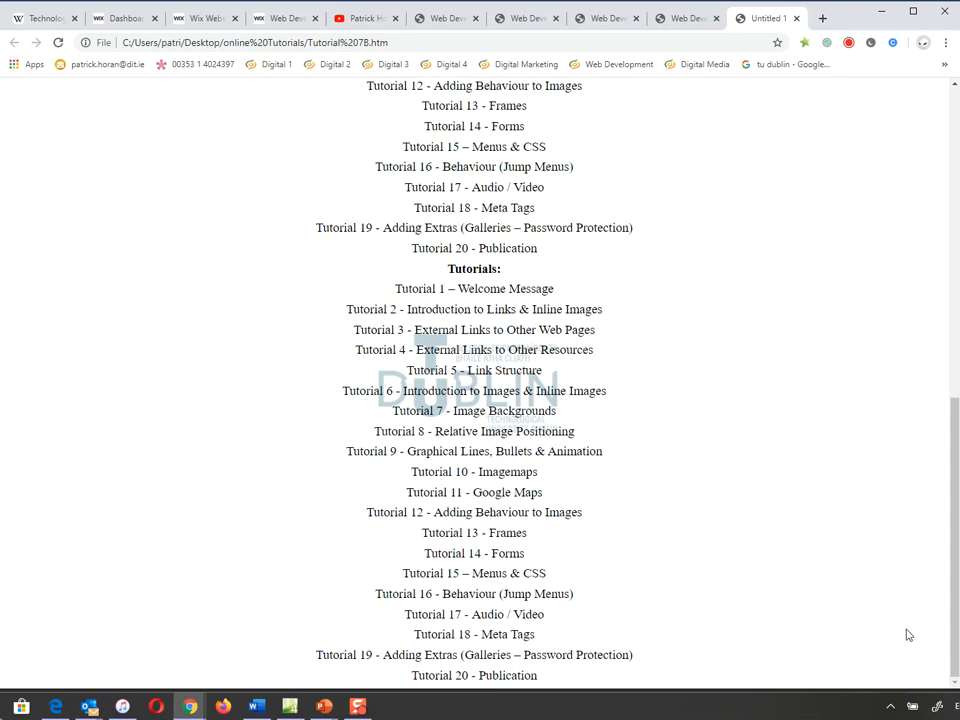
left_click_drag(951, 574, 949, 521)
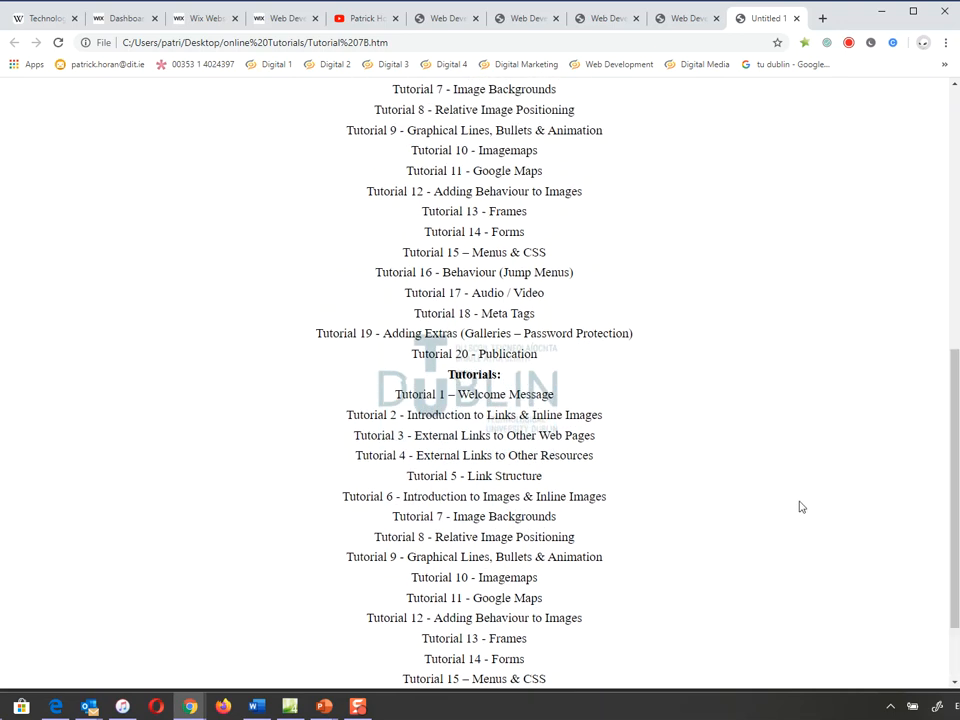